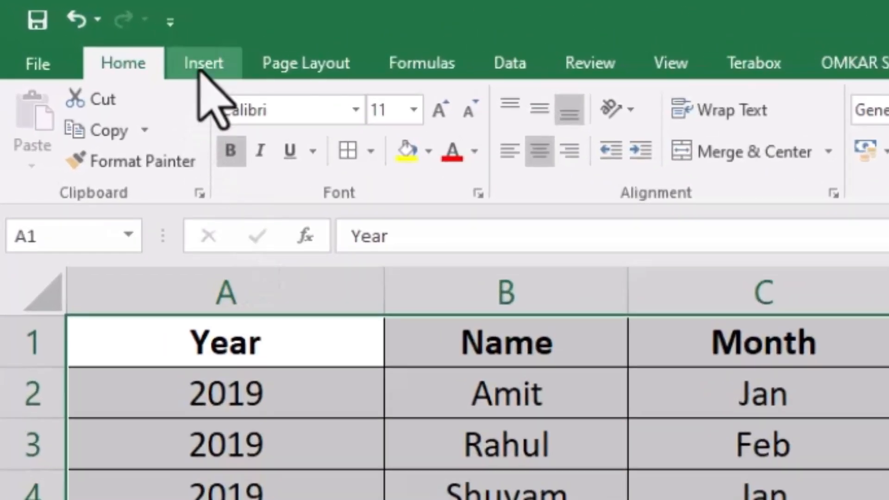
# Step: Review the Year, Name, Month and Sale records in rows 1 to 43 of Sheet5
pyautogui.click(203, 64)
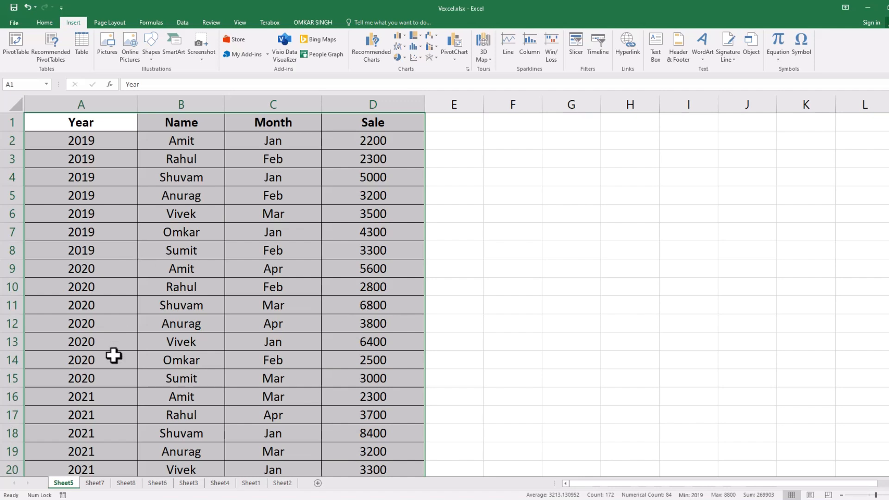
pyautogui.scroll(-14, 113, 357)
pyautogui.scroll(14, 113, 358)
pyautogui.scroll(-8, 89, 337)
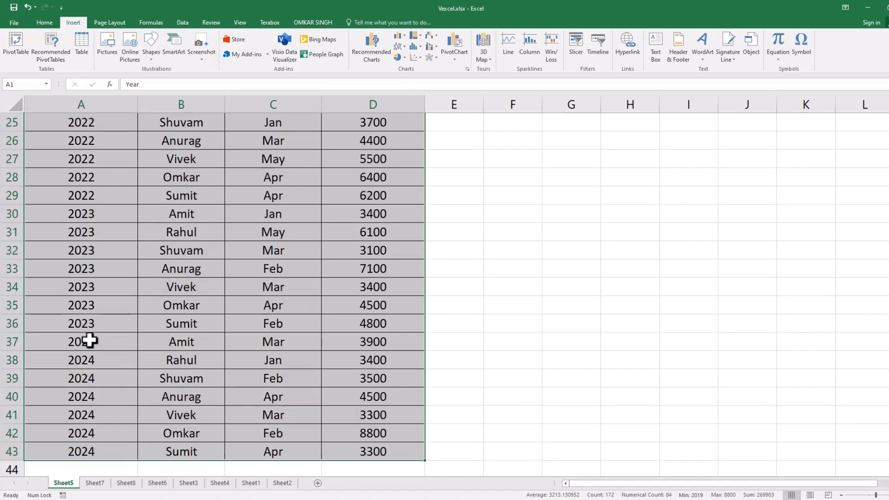
pyautogui.scroll(8, 89, 341)
pyautogui.scroll(-10, 90, 341)
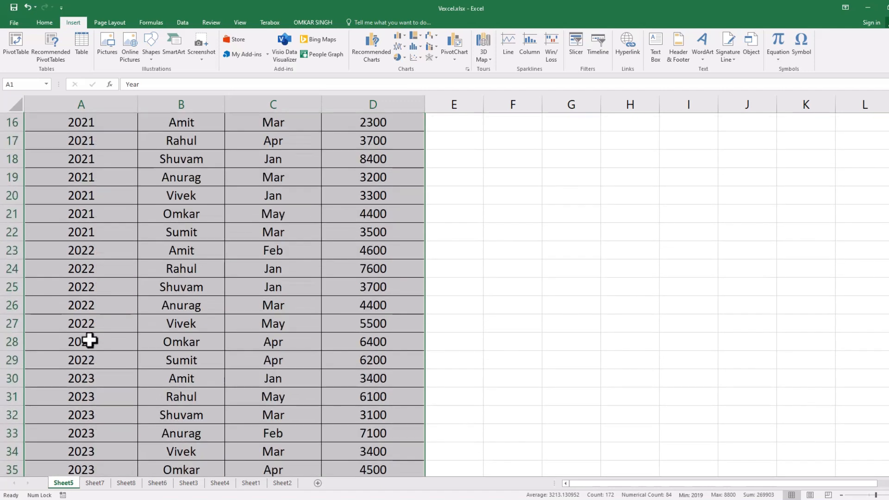
pyautogui.scroll(5, 128, 352)
pyautogui.scroll(5, 128, 352)
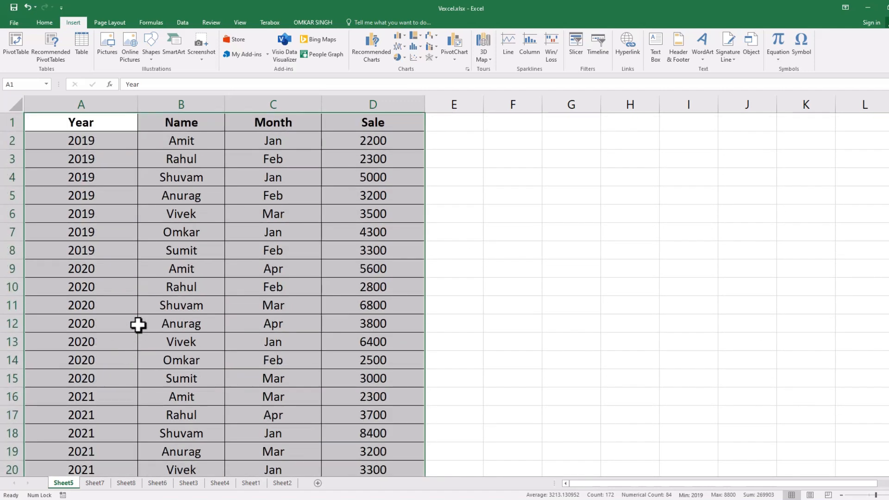
pyautogui.scroll(-3, 183, 204)
pyautogui.scroll(-4, 184, 247)
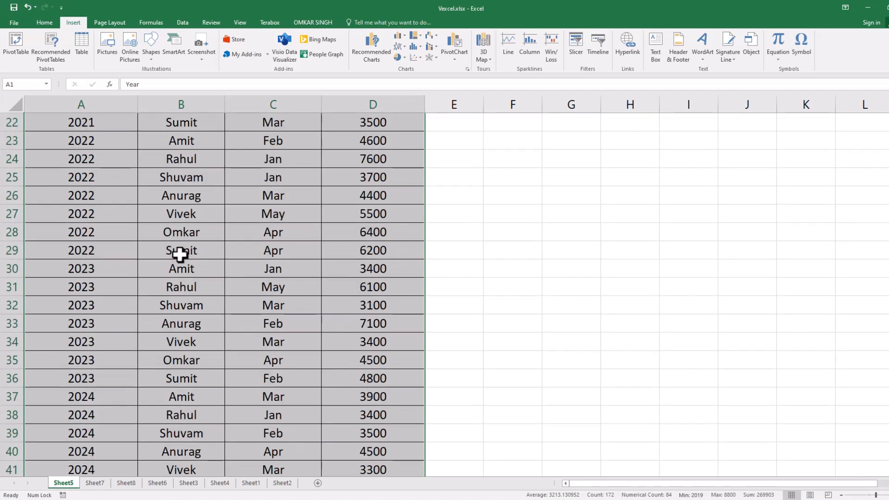
pyautogui.scroll(-2, 175, 252)
pyautogui.scroll(9, 232, 246)
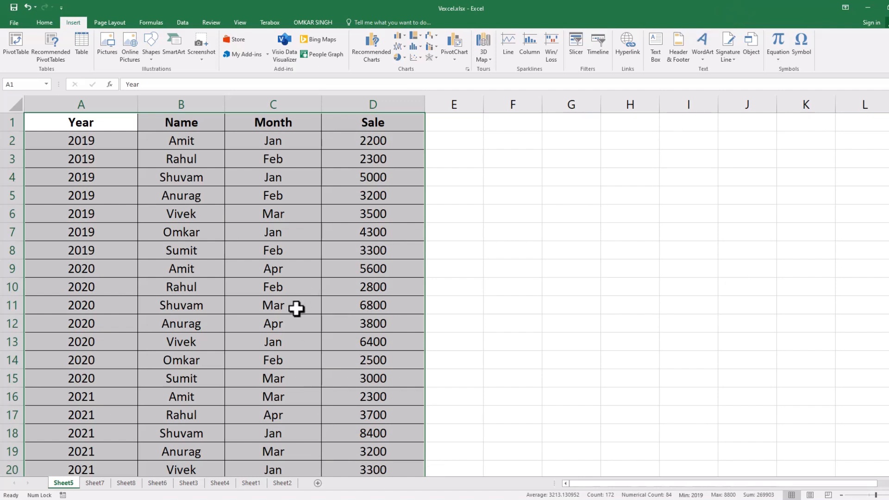
# Step: Create a PivotTable from the Sheet5 range A1:D43, placed on the existing worksheet at cell F3
pyautogui.scroll(-1, 296, 308)
pyautogui.click(403, 285)
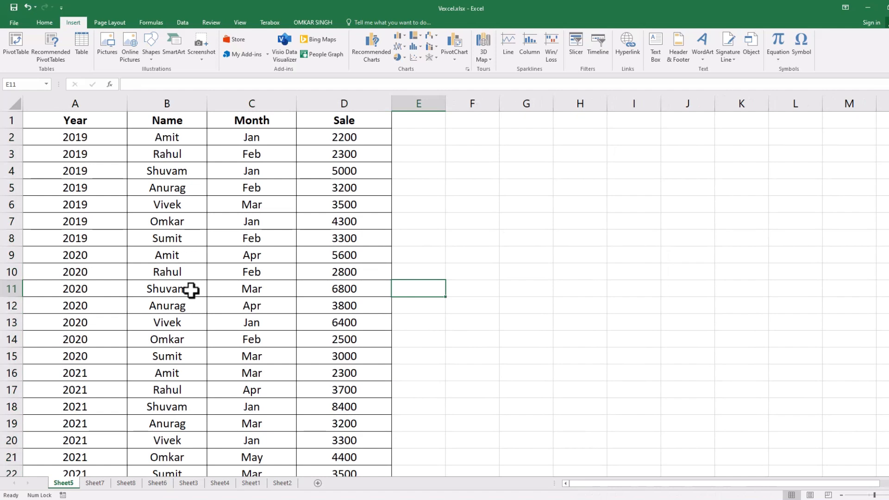
pyautogui.moveTo(84, 124); pyautogui.dragTo(301, 498)
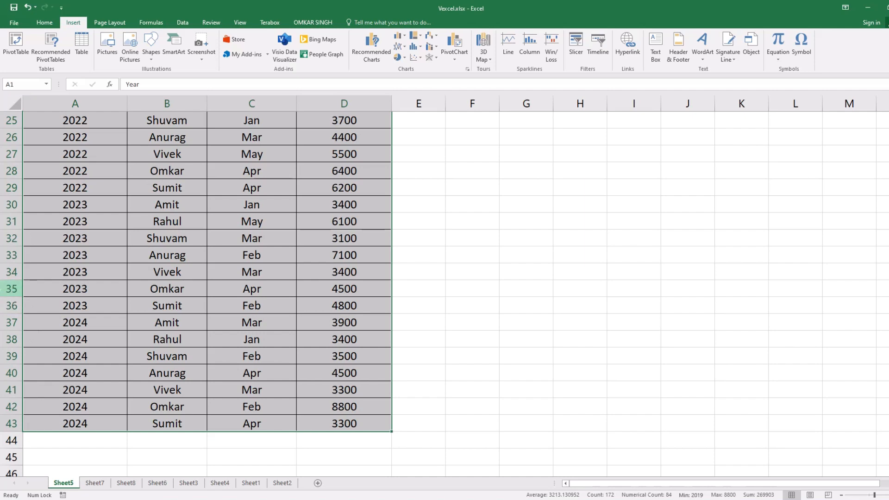
pyautogui.scroll(8, 127, 288)
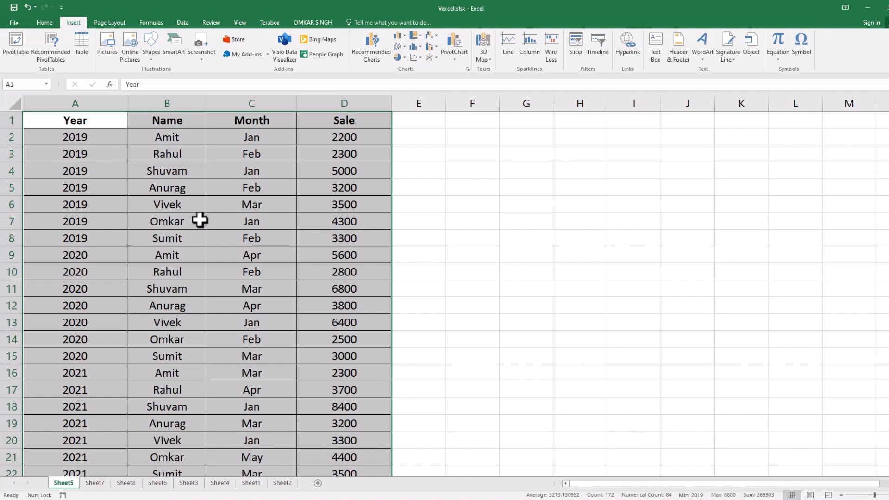
pyautogui.keyDown('ctrl'); pyautogui.scroll(-1, 147, 222); pyautogui.keyUp('ctrl')
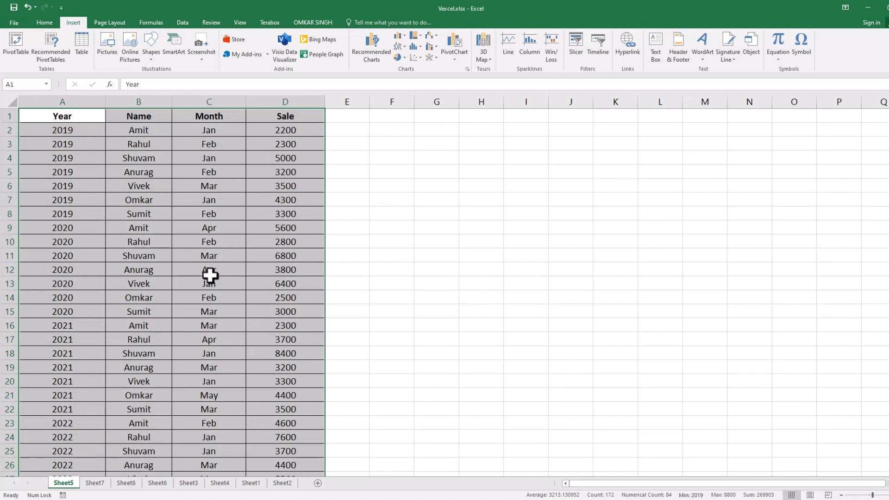
pyautogui.keyDown('ctrl'); pyautogui.scroll(-1, 176, 273); pyautogui.keyUp('ctrl')
pyautogui.scroll(-7, 175, 271)
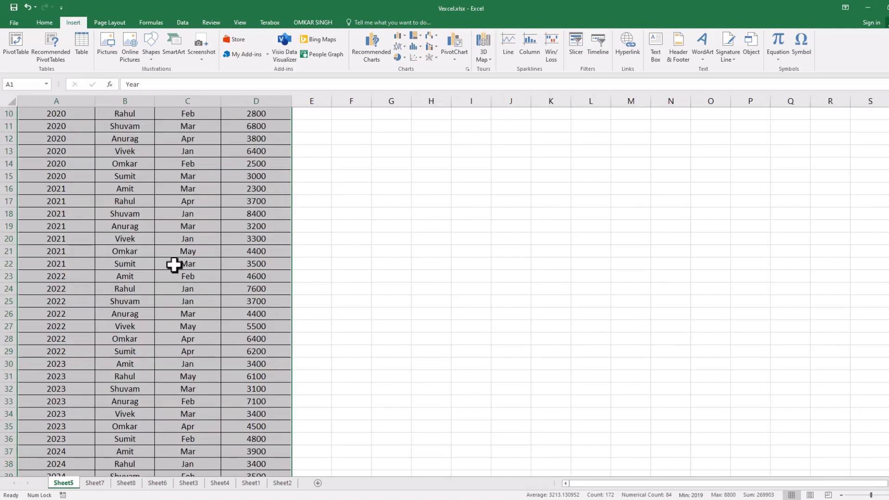
pyautogui.scroll(7, 173, 263)
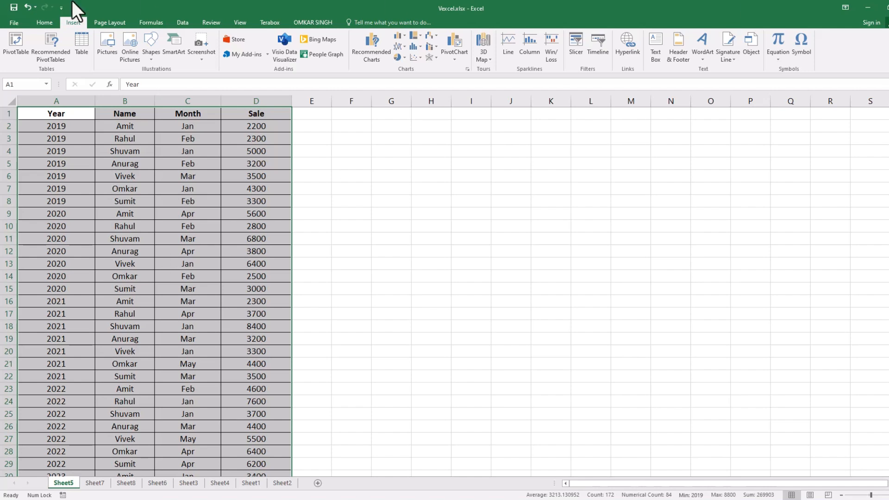
pyautogui.click(16, 40)
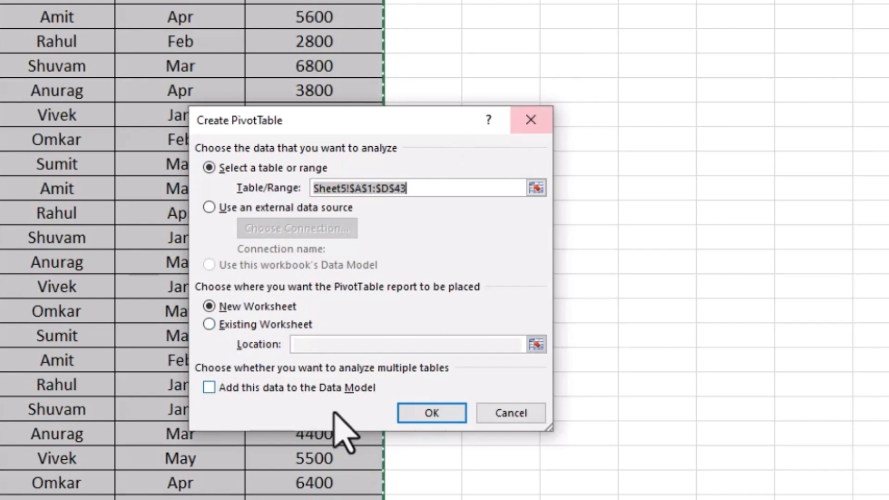
pyautogui.click(226, 325)
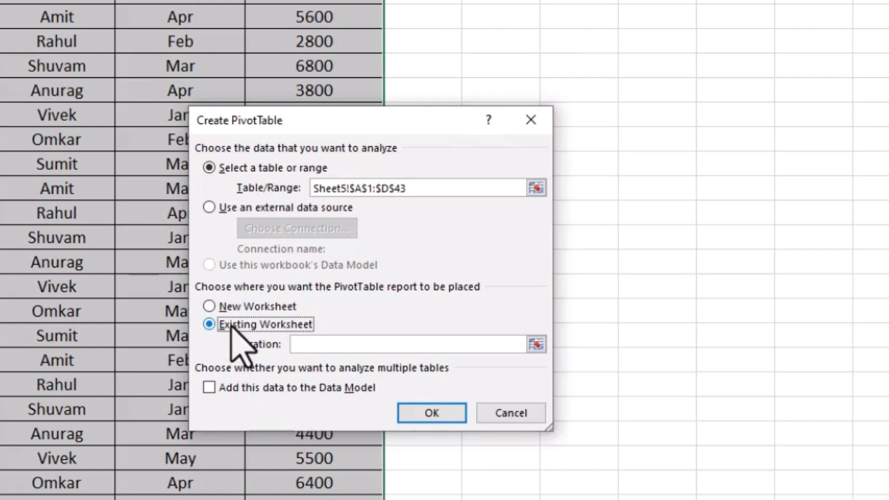
pyautogui.click(338, 343)
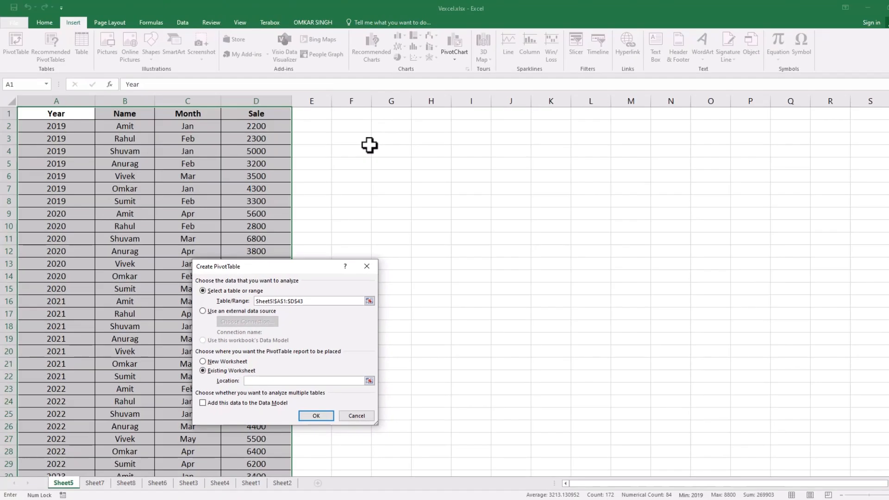
pyautogui.click(361, 140)
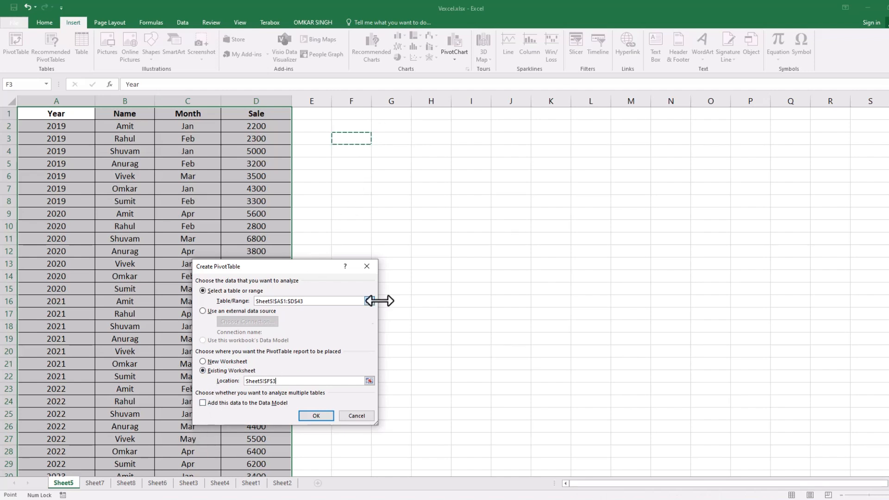
pyautogui.click(317, 416)
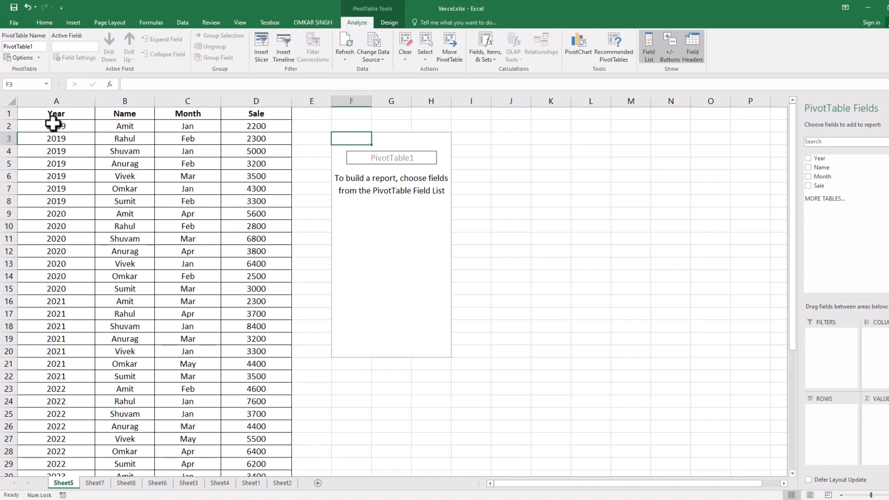
pyautogui.moveTo(65, 126); pyautogui.dragTo(65, 200)
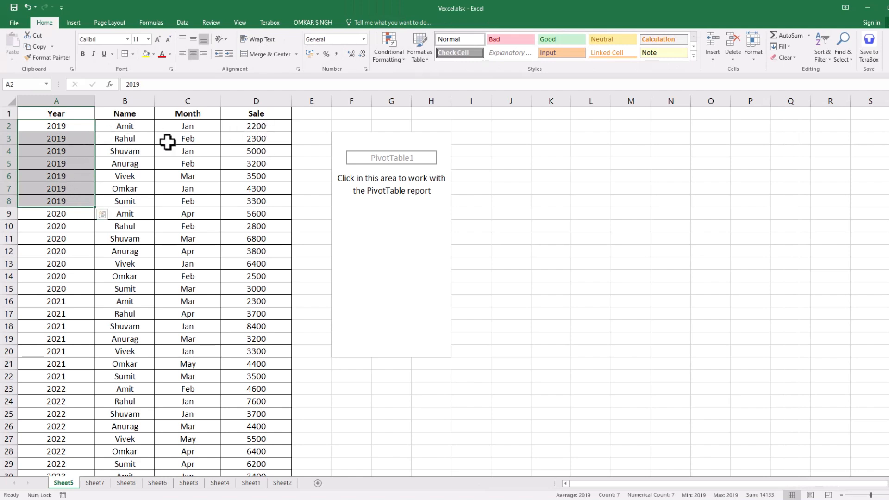
pyautogui.click(184, 128)
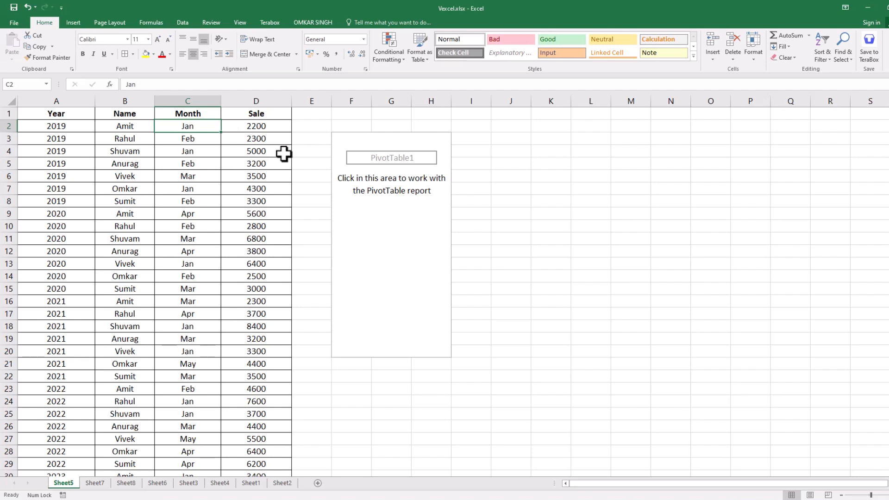
pyautogui.click(127, 176)
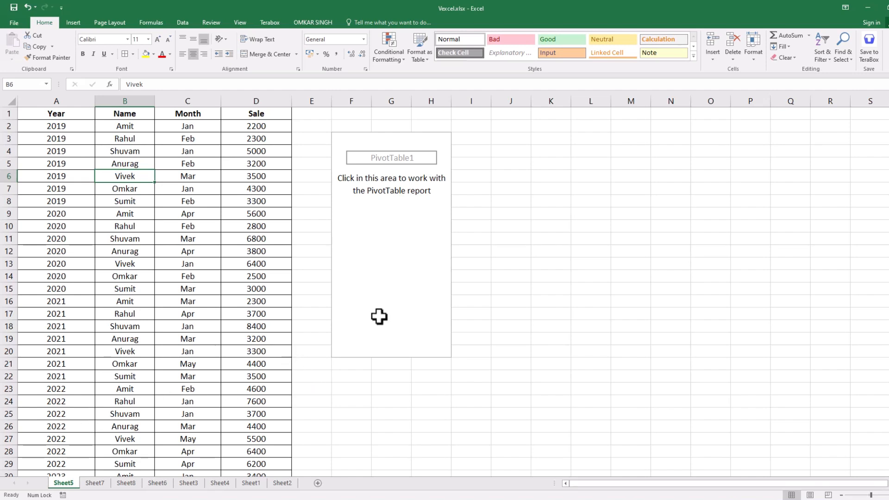
# Step: Add Year and Sale to the PivotTable, with Year as row labels and Sale as summed values
pyautogui.click(350, 140)
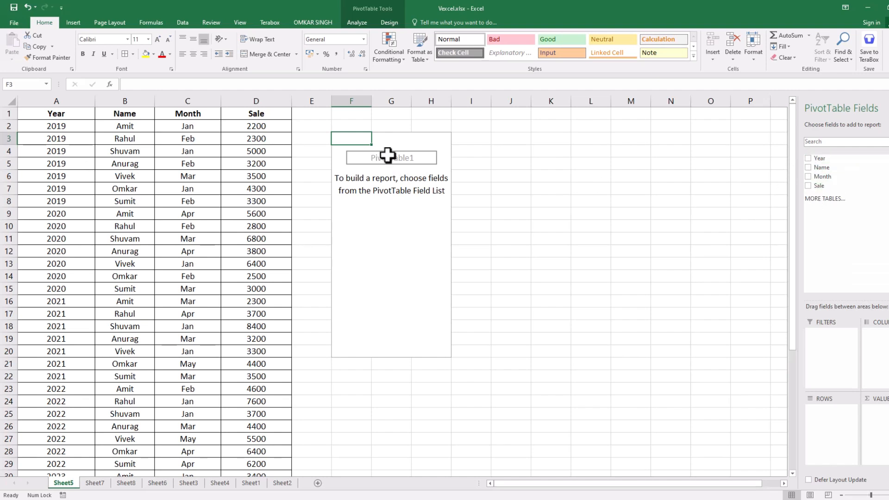
pyautogui.click(809, 158)
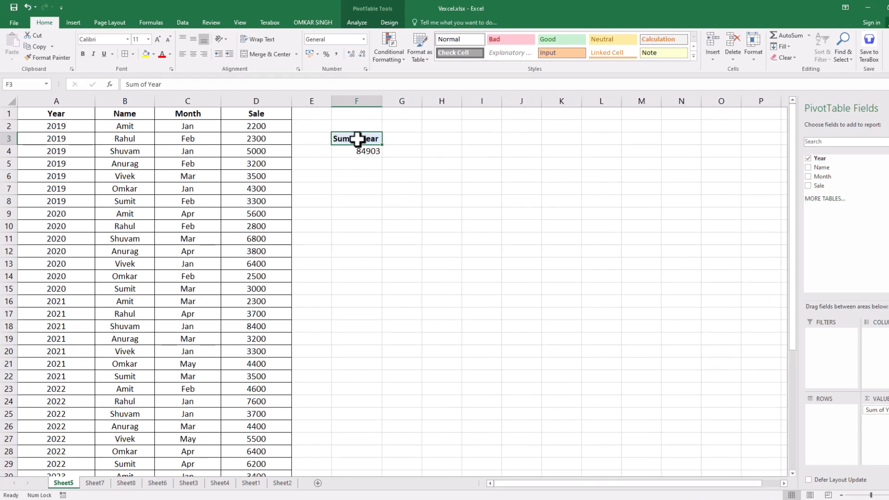
pyautogui.click(808, 186)
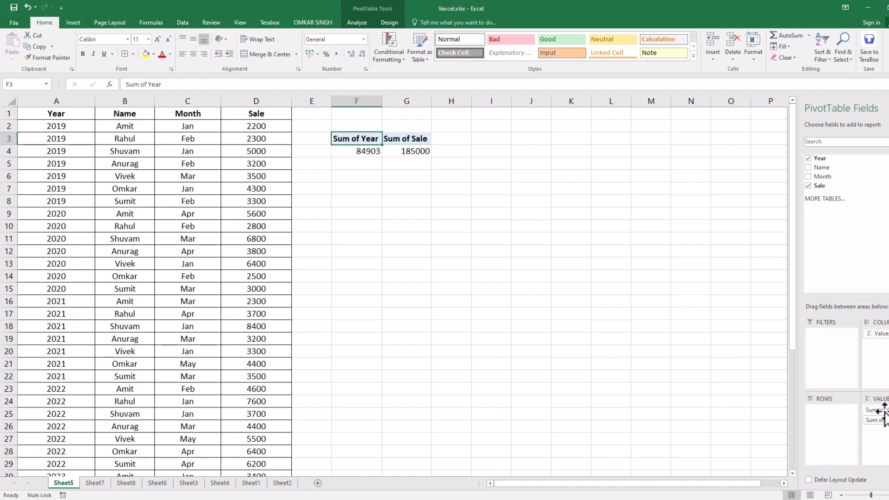
pyautogui.moveTo(882, 411); pyautogui.dragTo(822, 415)
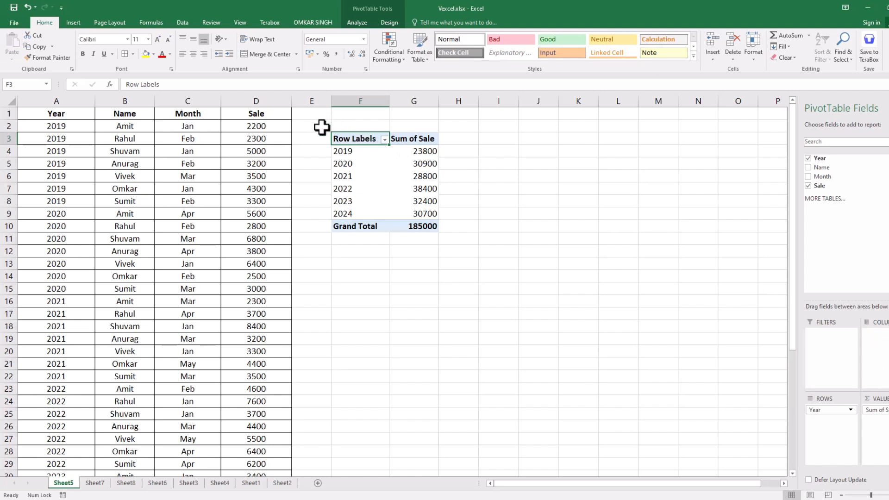
# Step: Compare the PivotTable's yearly sales rows with the repeated Year and Name entries in the source data
pyautogui.click(346, 124)
pyautogui.moveTo(347, 124); pyautogui.dragTo(722, 126)
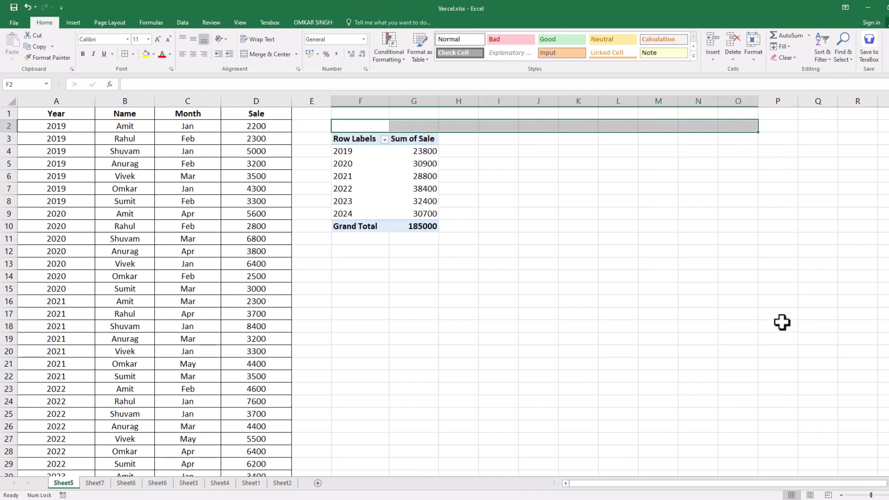
pyautogui.click(353, 143)
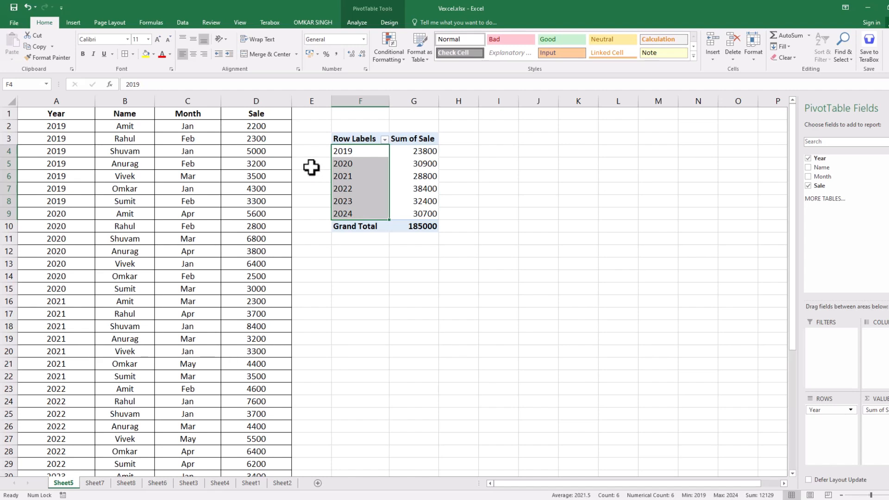
pyautogui.moveTo(70, 126); pyautogui.dragTo(64, 200)
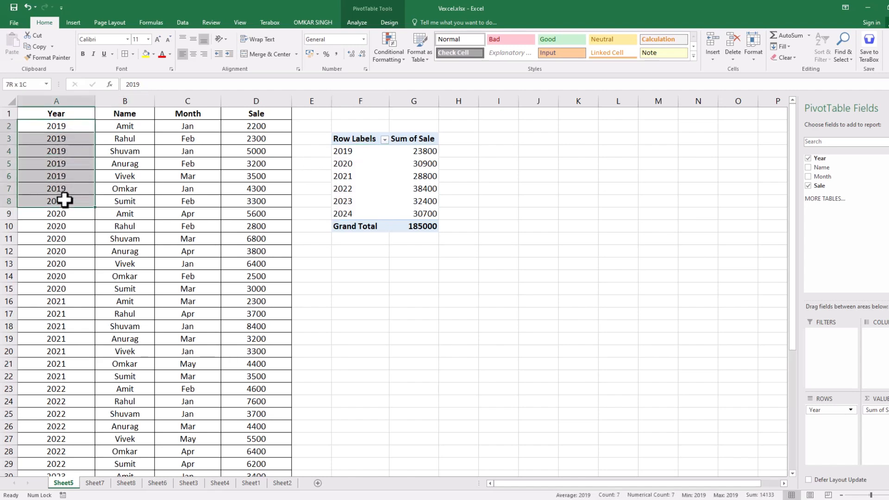
pyautogui.click(71, 215)
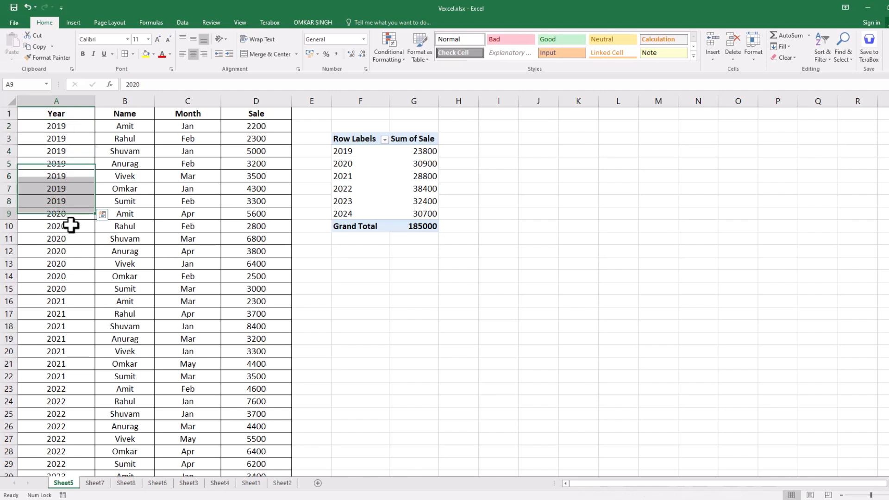
pyautogui.moveTo(71, 225); pyautogui.dragTo(72, 277)
pyautogui.moveTo(76, 329); pyautogui.dragTo(82, 376)
pyautogui.click(81, 412)
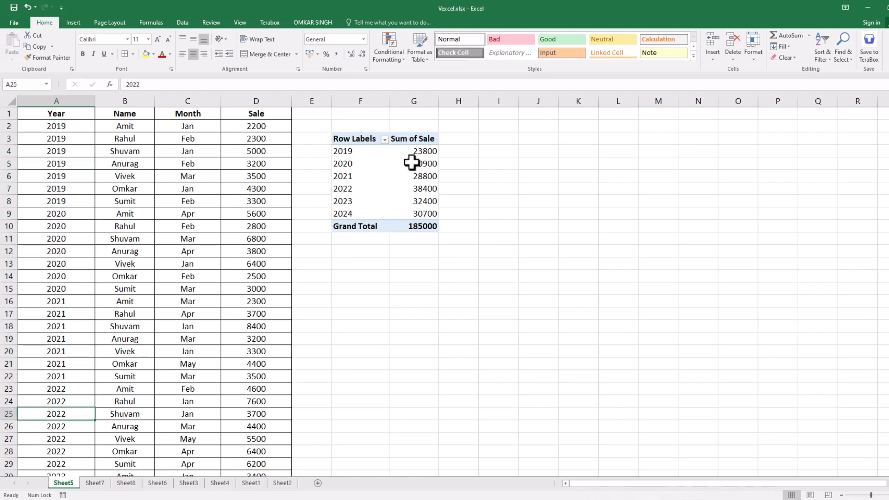
pyautogui.click(350, 150)
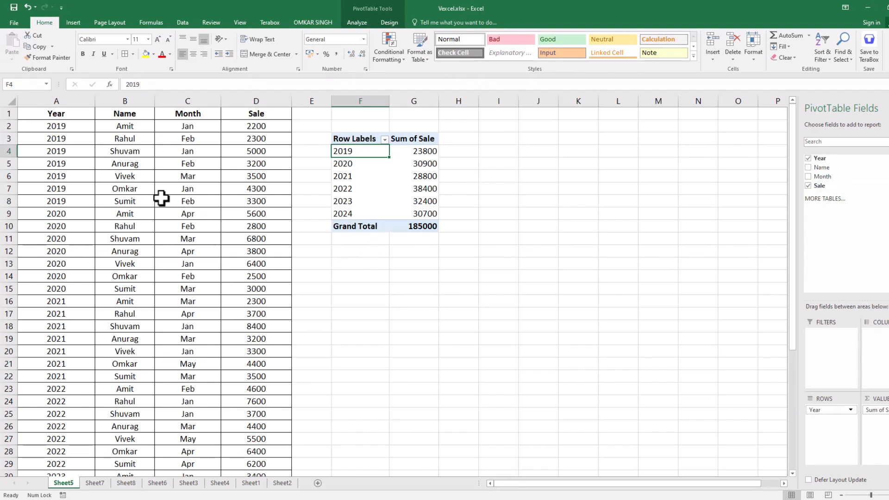
pyautogui.moveTo(105, 126); pyautogui.dragTo(125, 158)
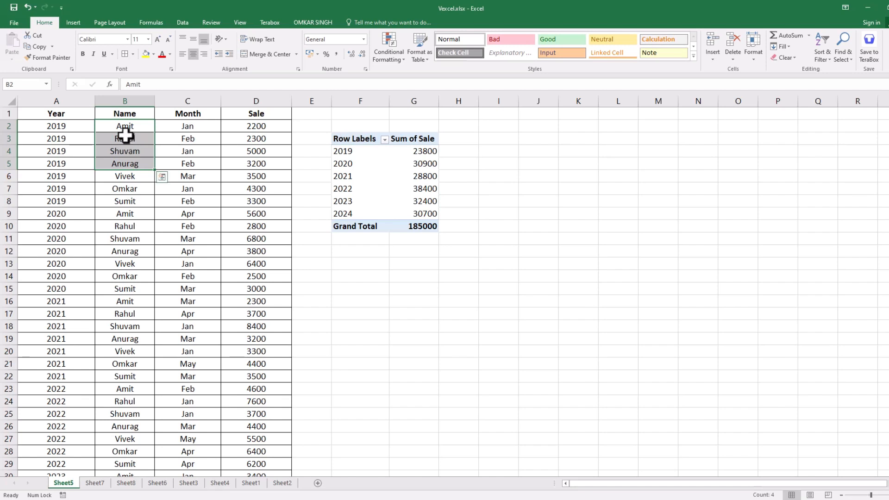
# Step: Replace the Year field with Name in the PivotTable rows to summarize sales per person
pyautogui.click(350, 145)
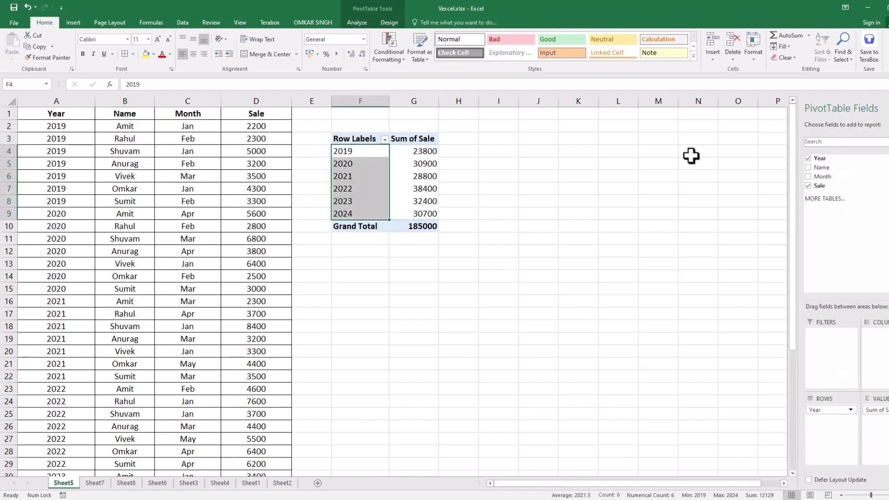
pyautogui.click(808, 158)
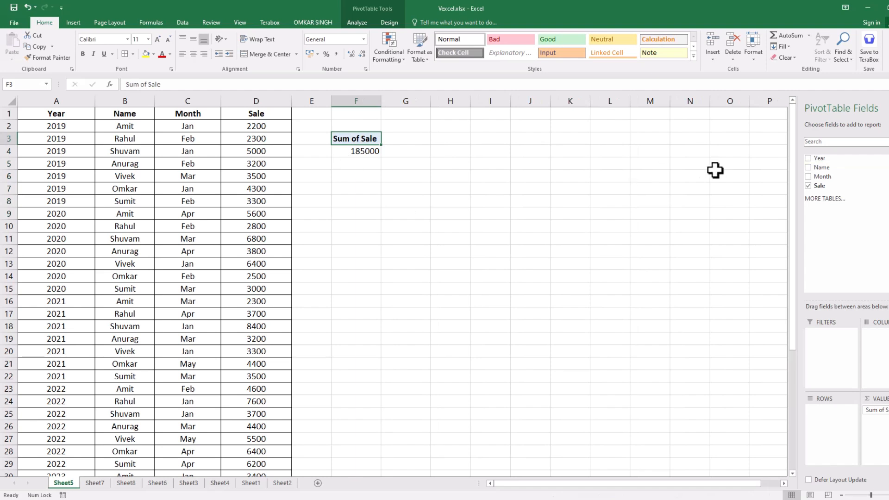
pyautogui.click(808, 168)
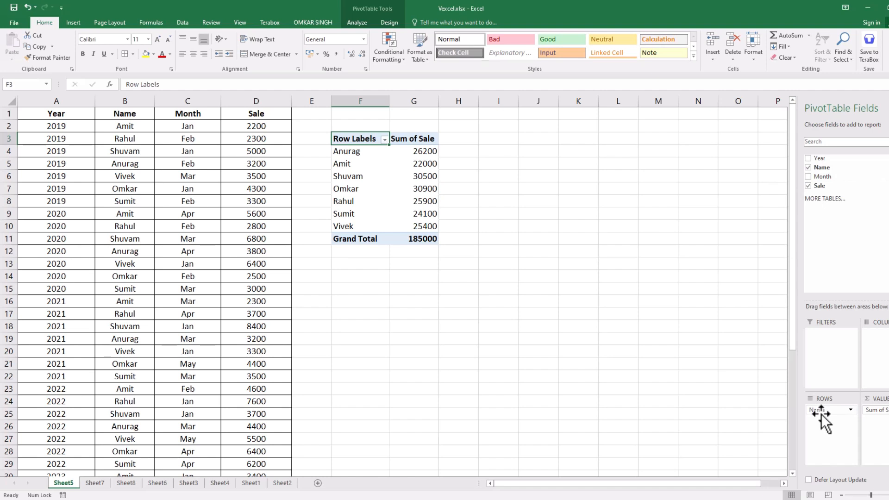
pyautogui.click(348, 151)
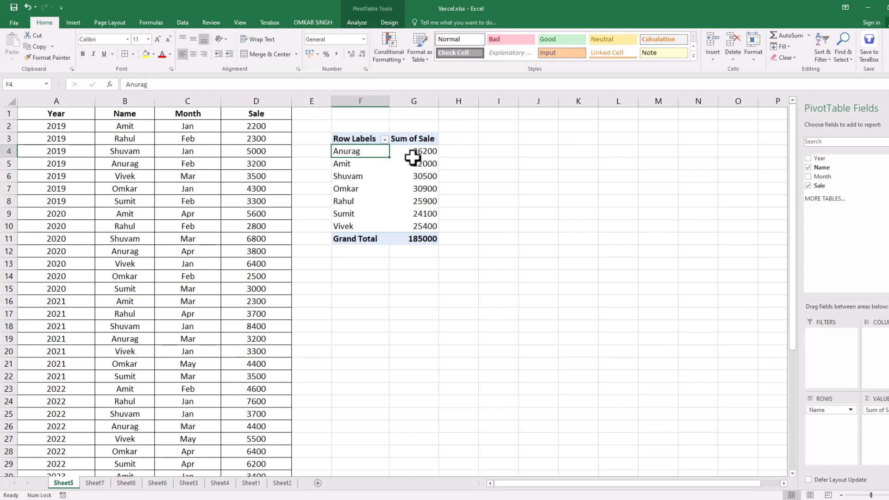
# Step: Review the individual person rows and their summed sales in the PivotTable
pyautogui.click(359, 164)
pyautogui.click(370, 192)
pyautogui.click(361, 201)
pyautogui.click(367, 215)
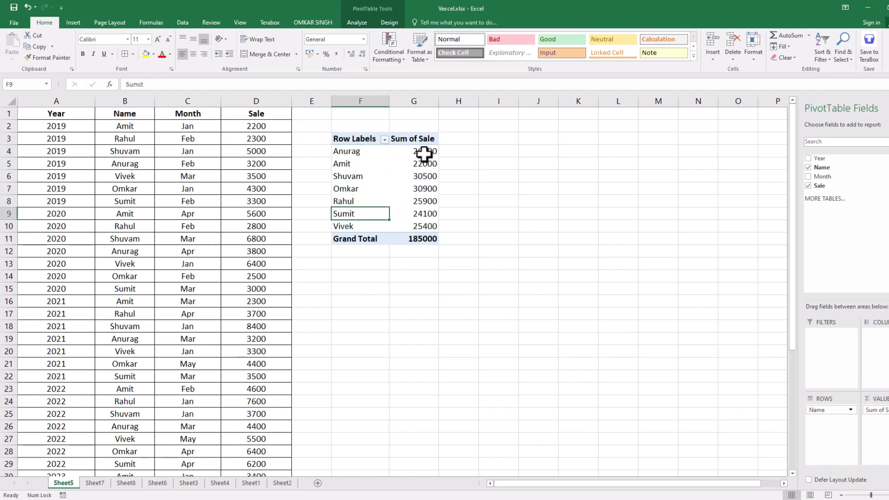
pyautogui.moveTo(406, 214)
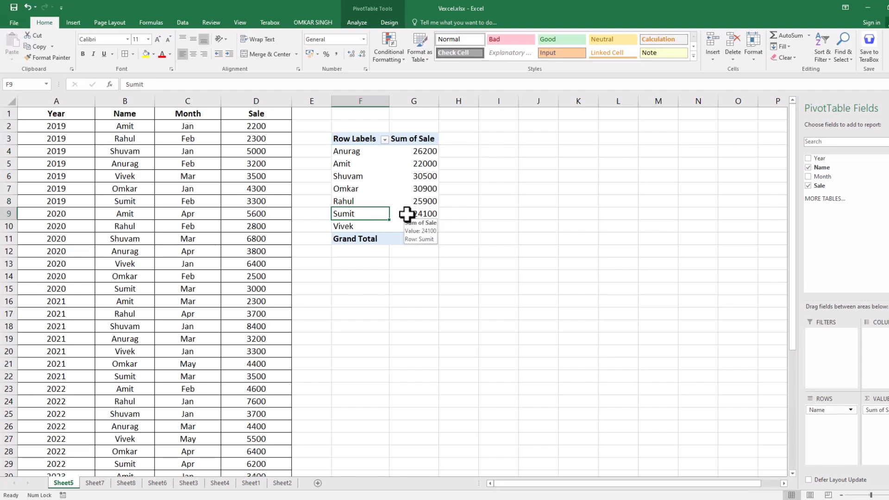
# Step: Filter the PivotTable's row labels to only the second, fifth and seventh names in the list
pyautogui.click(384, 140)
pyautogui.click(384, 140)
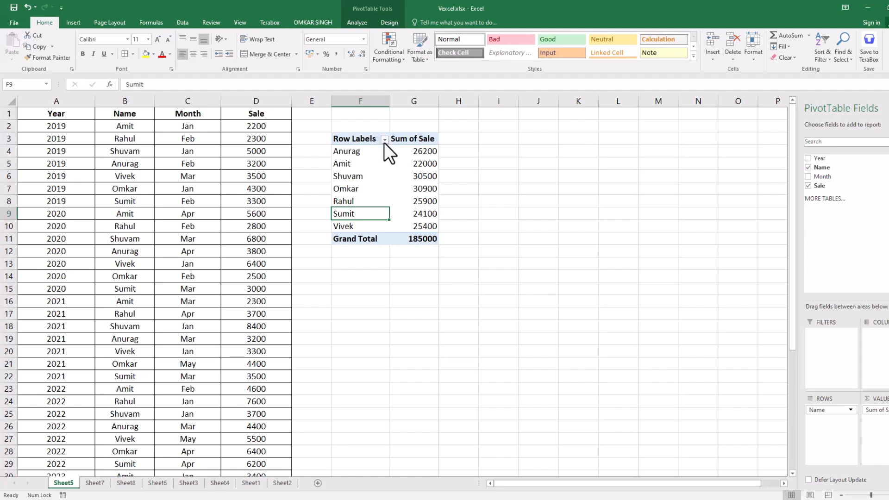
pyautogui.click(385, 141)
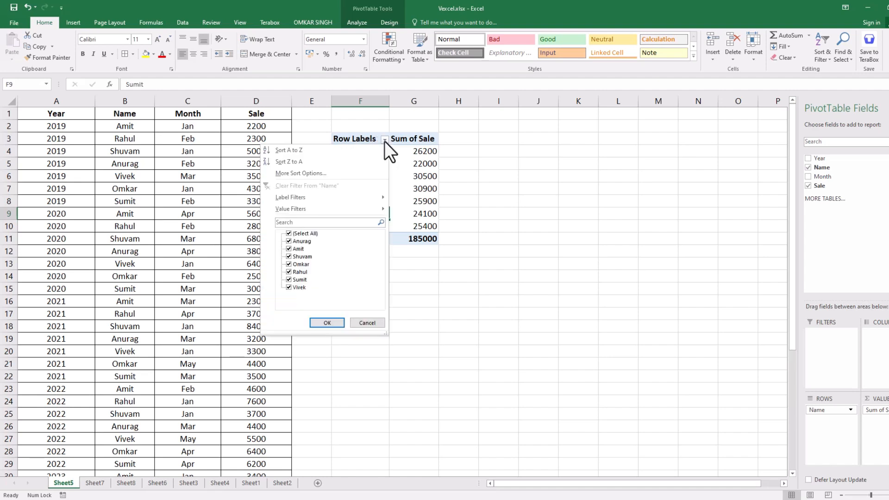
pyautogui.click(289, 234)
pyautogui.click(289, 234)
pyautogui.click(289, 233)
pyautogui.click(288, 248)
pyautogui.click(324, 323)
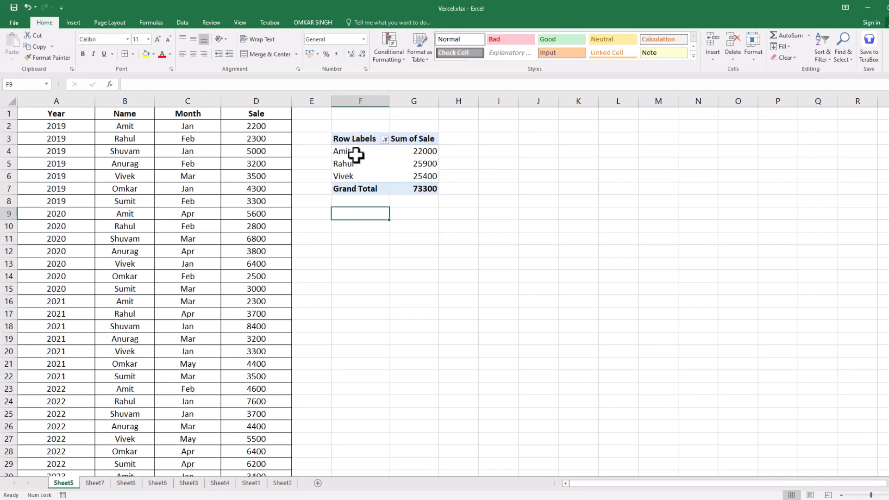
# Step: Reselect all names in the PivotTable's row label filter
pyautogui.click(384, 139)
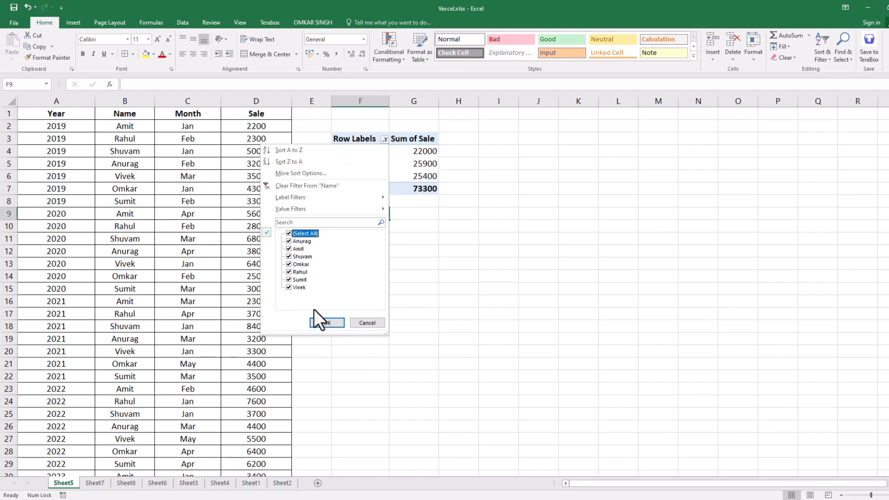
pyautogui.click(320, 323)
# Step: Move the Name field from the PivotTable's rows area to its columns area
pyautogui.click(356, 140)
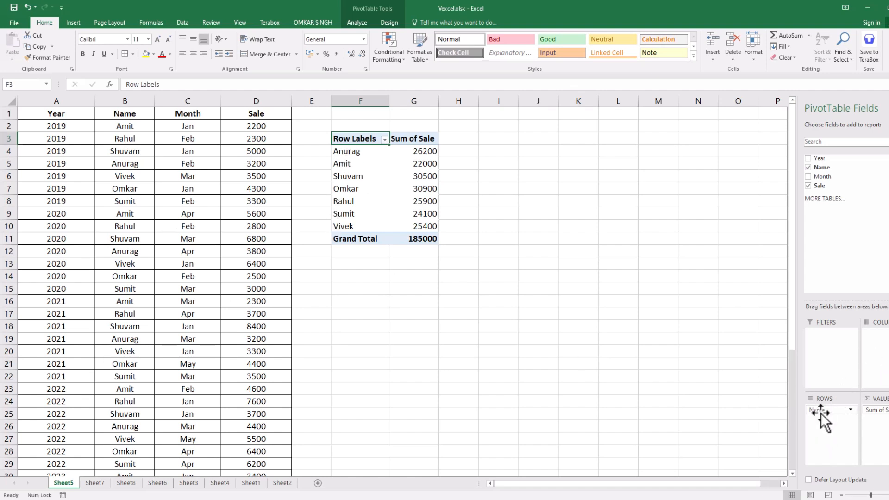
pyautogui.moveTo(817, 413); pyautogui.dragTo(885, 345)
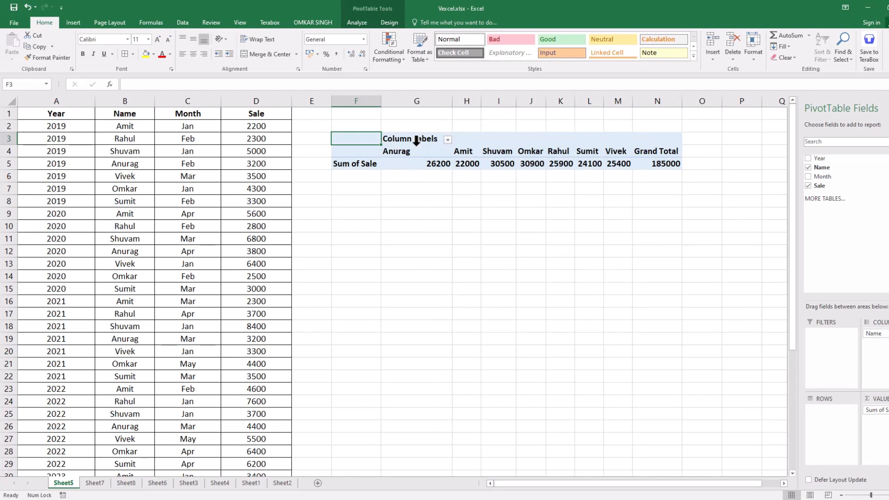
# Step: Examine each person's sales column and the Grand Total column in the horizontal PivotTable layout
pyautogui.click(391, 139)
pyautogui.click(469, 141)
pyautogui.click(502, 141)
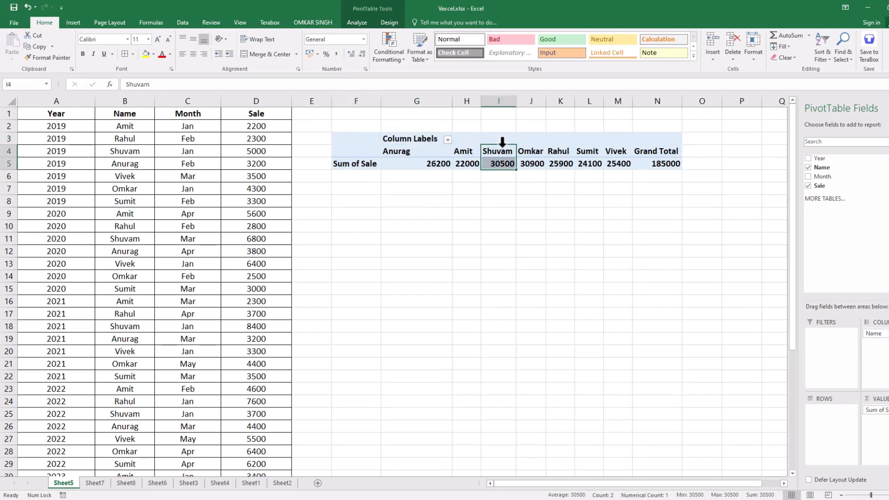
pyautogui.click(530, 151)
pyautogui.click(560, 151)
pyautogui.click(586, 150)
pyautogui.click(622, 152)
pyautogui.click(634, 152)
pyautogui.click(617, 152)
pyautogui.click(588, 150)
pyautogui.click(560, 151)
pyautogui.click(531, 151)
pyautogui.click(500, 151)
pyautogui.click(455, 145)
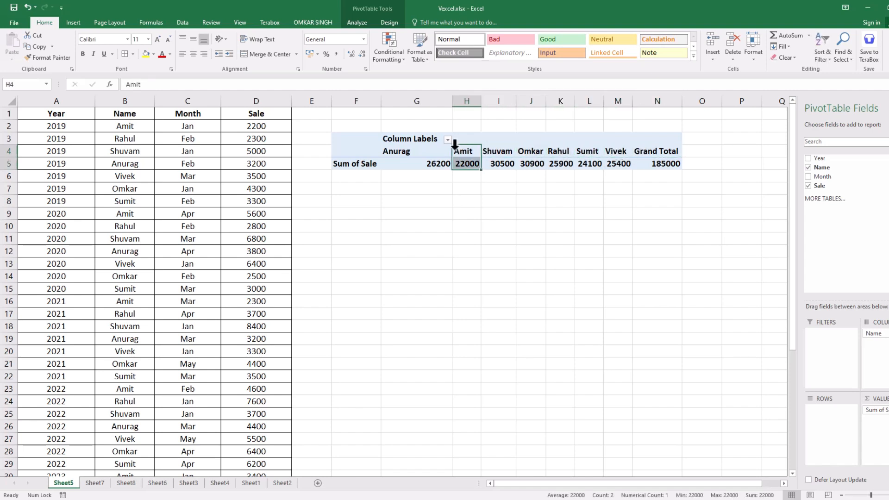
pyautogui.click(422, 154)
pyautogui.click(421, 164)
pyautogui.click(654, 153)
pyautogui.click(655, 165)
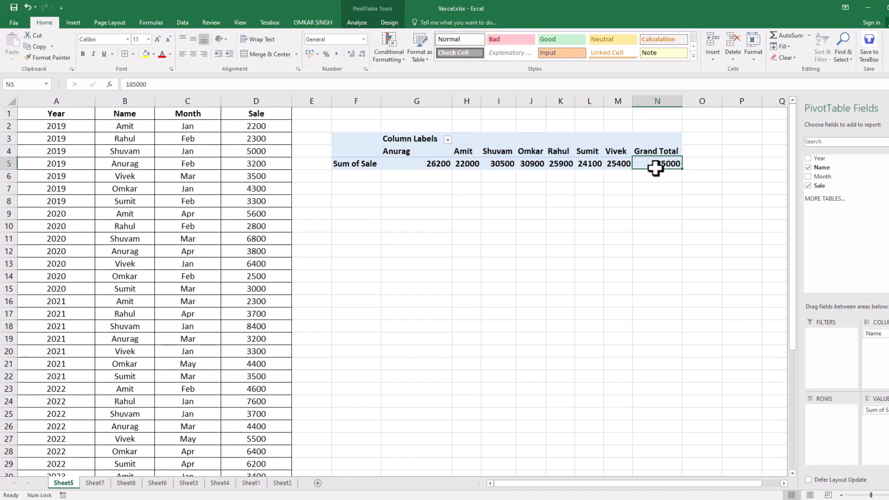
# Step: Return Name to the PivotTable rows and replace it with Month to summarize sales per month
pyautogui.moveTo(874, 333); pyautogui.dragTo(826, 415)
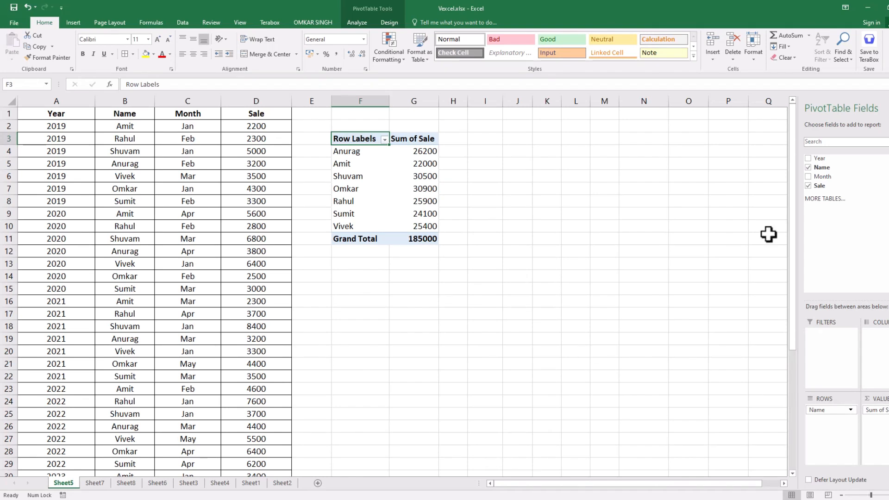
pyautogui.click(807, 168)
pyautogui.click(807, 176)
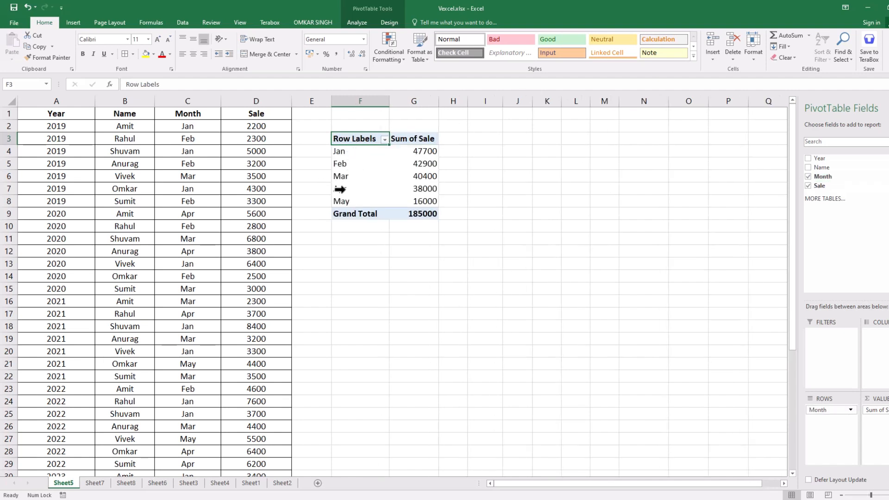
# Step: Examine the month row labels from Jan to May and their summed sales
pyautogui.moveTo(350, 153); pyautogui.dragTo(350, 200)
pyautogui.click(425, 152)
pyautogui.click(426, 165)
pyautogui.click(425, 178)
pyautogui.click(422, 190)
pyautogui.click(422, 199)
pyautogui.moveTo(431, 151); pyautogui.dragTo(427, 198)
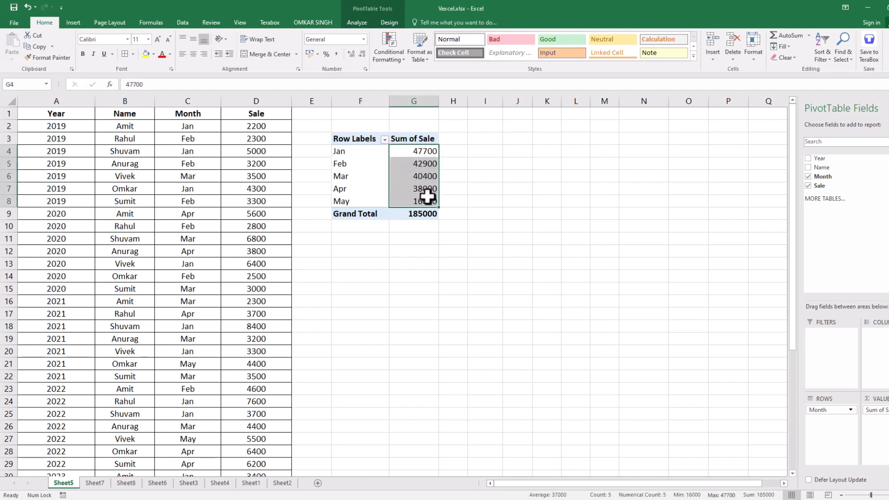
# Step: Try changing the month selection in the row label filter, and leave all months selected
pyautogui.click(385, 139)
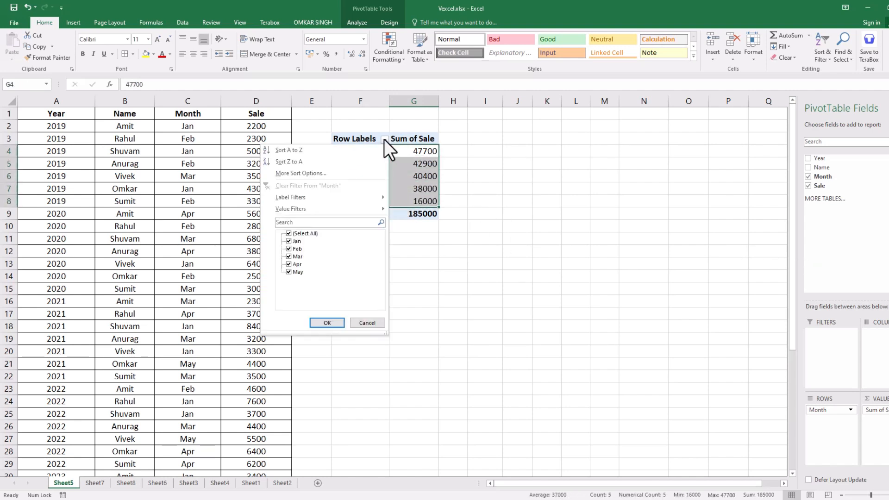
pyautogui.click(287, 233)
pyautogui.click(289, 240)
pyautogui.click(289, 248)
pyautogui.click(289, 233)
pyautogui.click(328, 323)
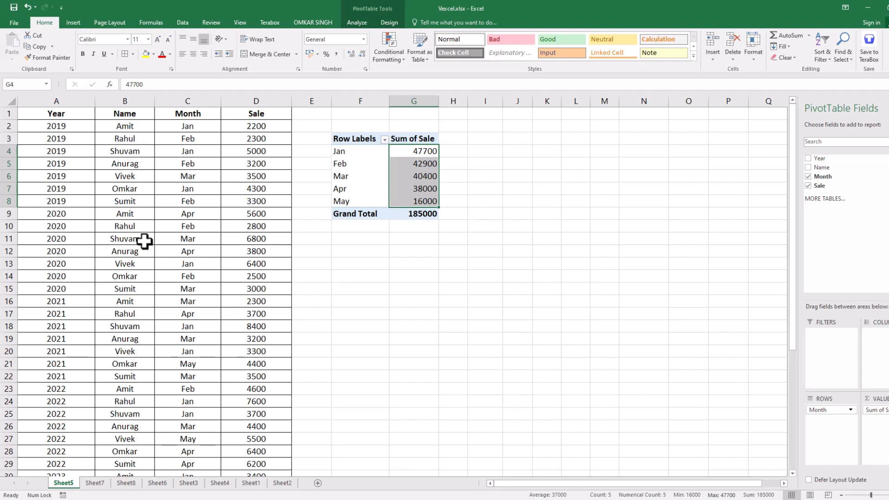
# Step: Add the Name field to the PivotTable and place it in the Filters area above the monthly sales
pyautogui.click(809, 168)
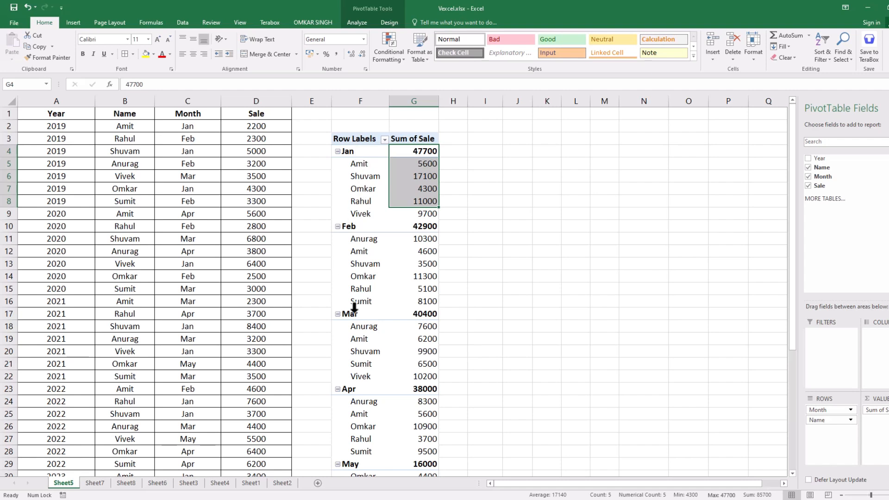
pyautogui.moveTo(825, 421); pyautogui.dragTo(835, 387)
pyautogui.moveTo(829, 351); pyautogui.dragTo(830, 346)
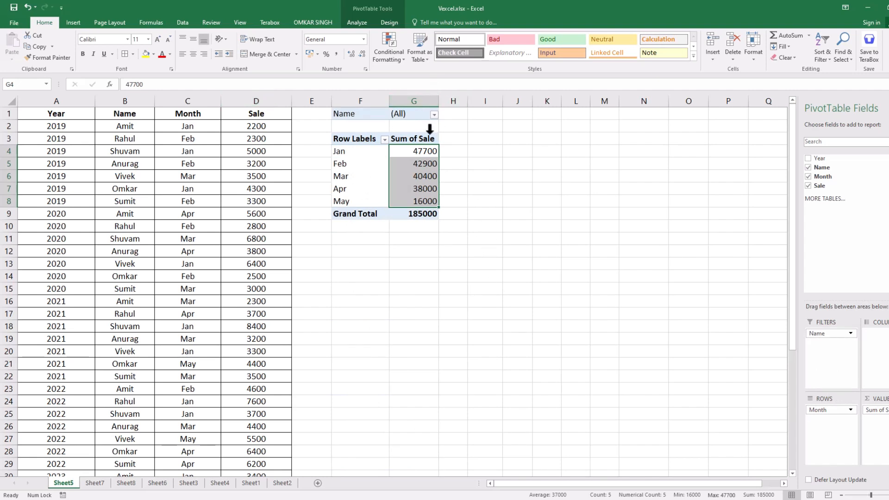
pyautogui.moveTo(486, 149); pyautogui.dragTo(485, 139)
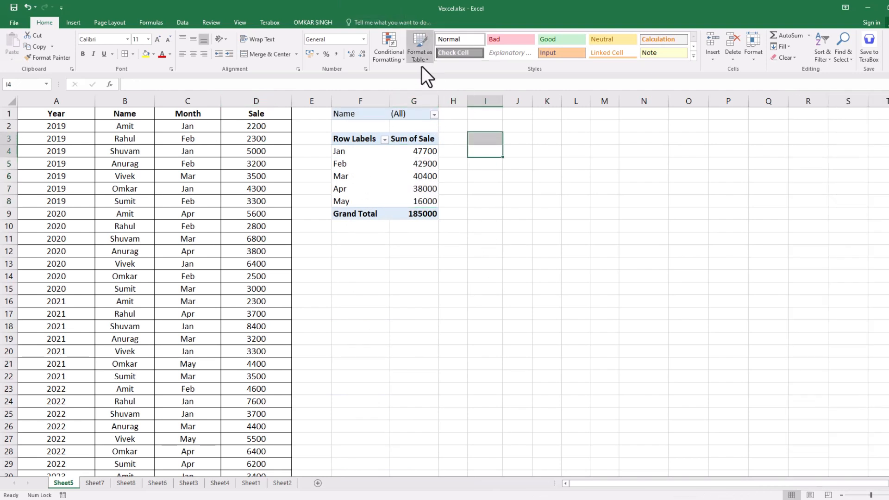
# Step: Set the Name report filter to the first listed person and check that person's month rows
pyautogui.click(435, 116)
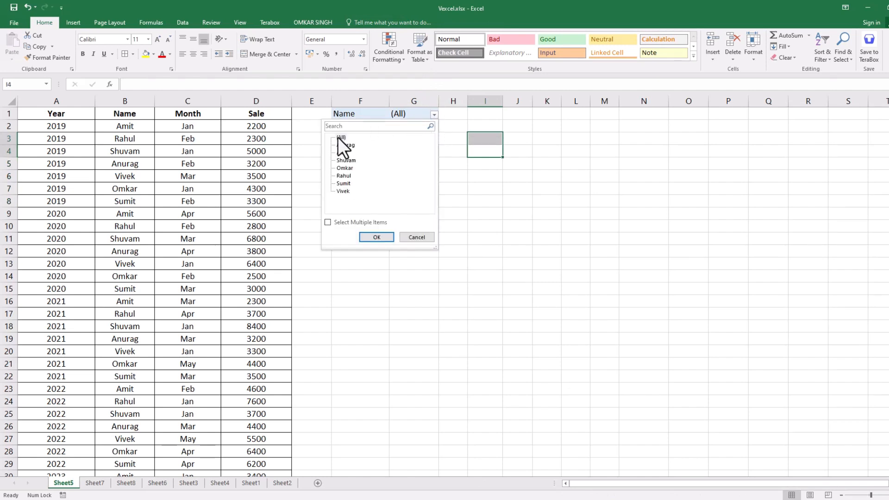
pyautogui.click(328, 222)
pyautogui.click(327, 222)
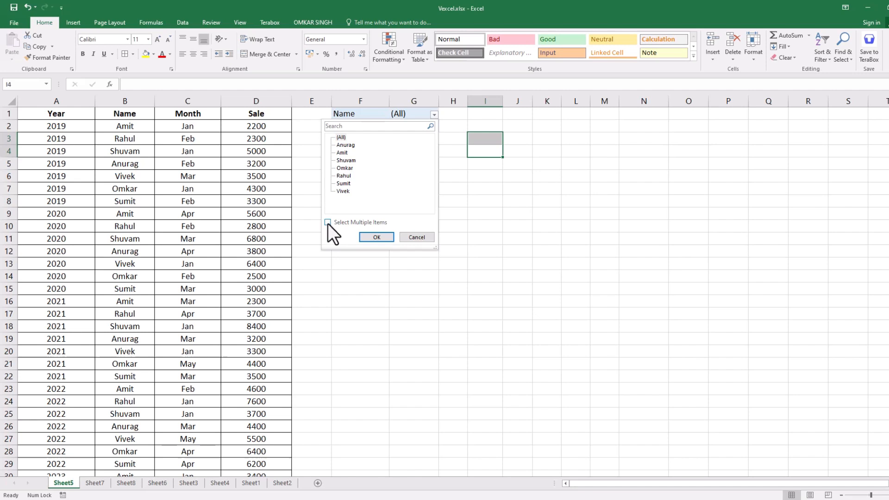
pyautogui.click(375, 237)
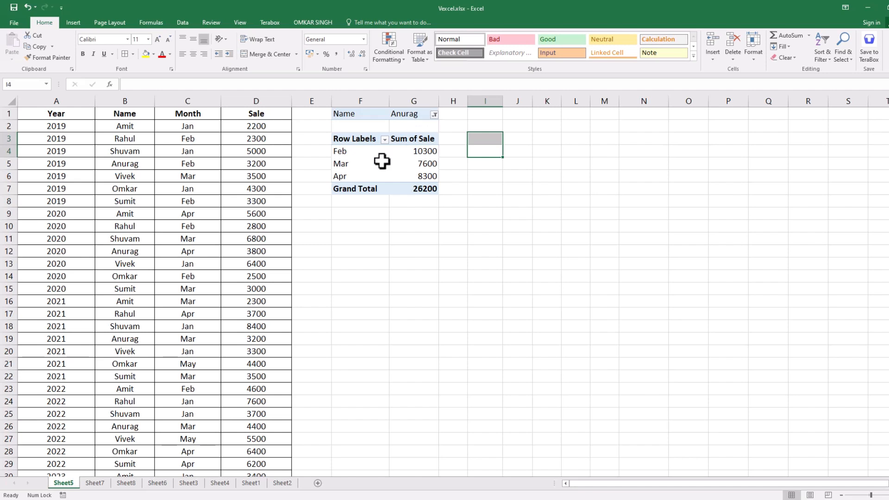
pyautogui.click(352, 152)
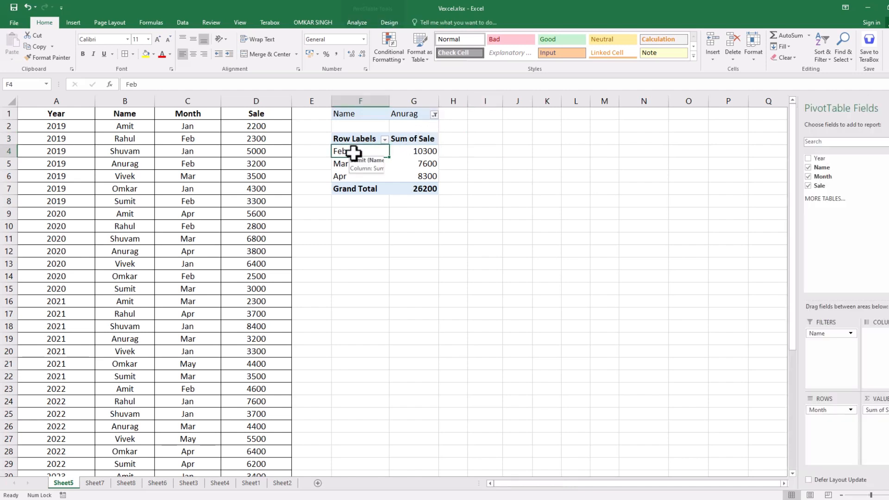
pyautogui.click(354, 164)
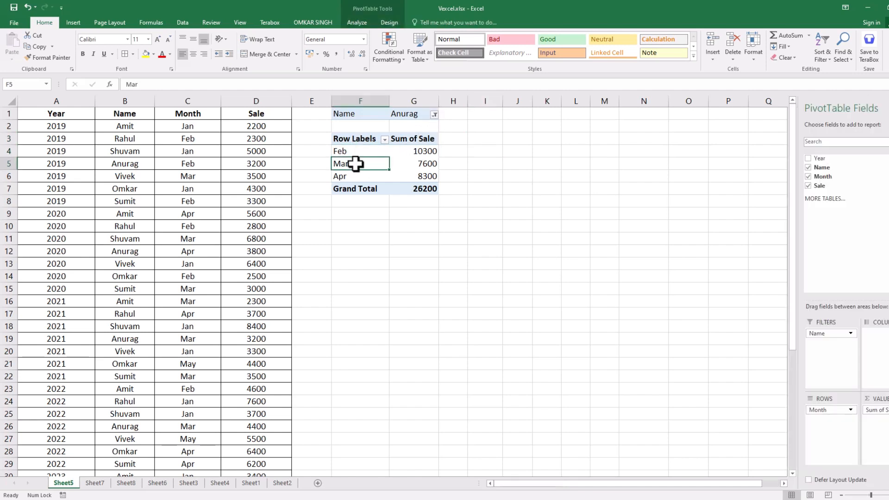
pyautogui.click(348, 176)
# Step: Filter the PivotTable's month row labels to Mar only
pyautogui.click(385, 140)
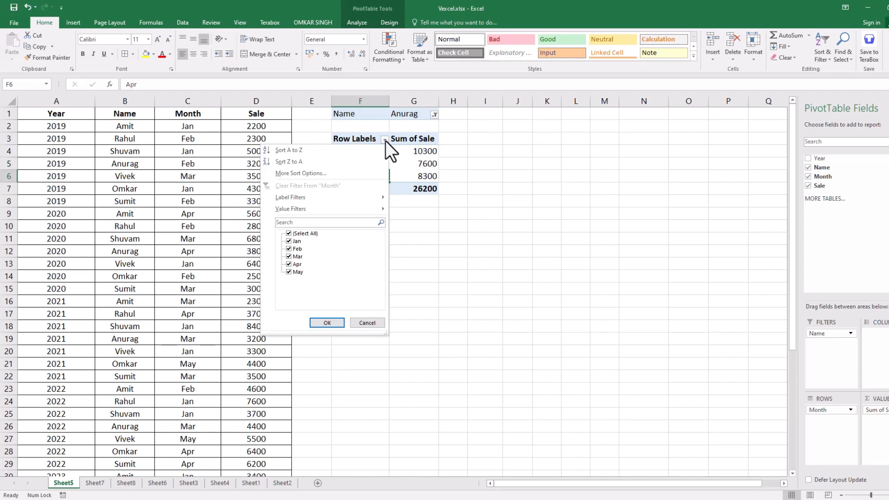
pyautogui.click(288, 234)
pyautogui.click(289, 257)
pyautogui.click(327, 323)
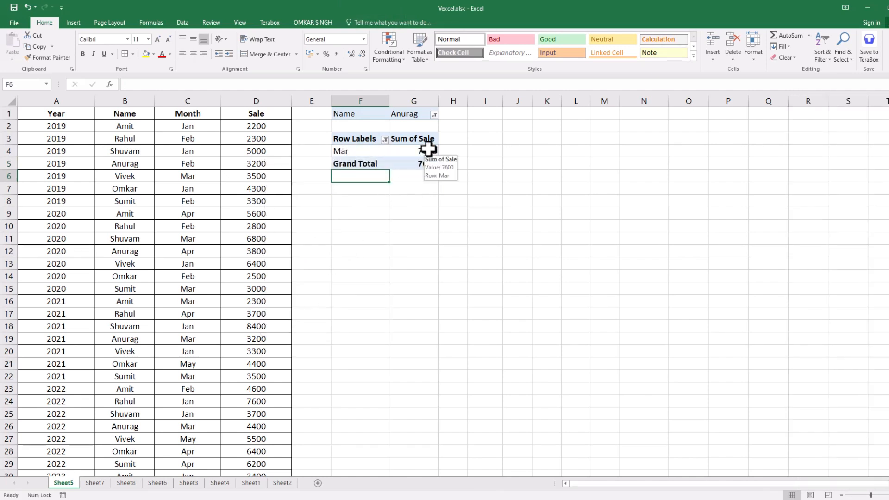
pyautogui.click(386, 141)
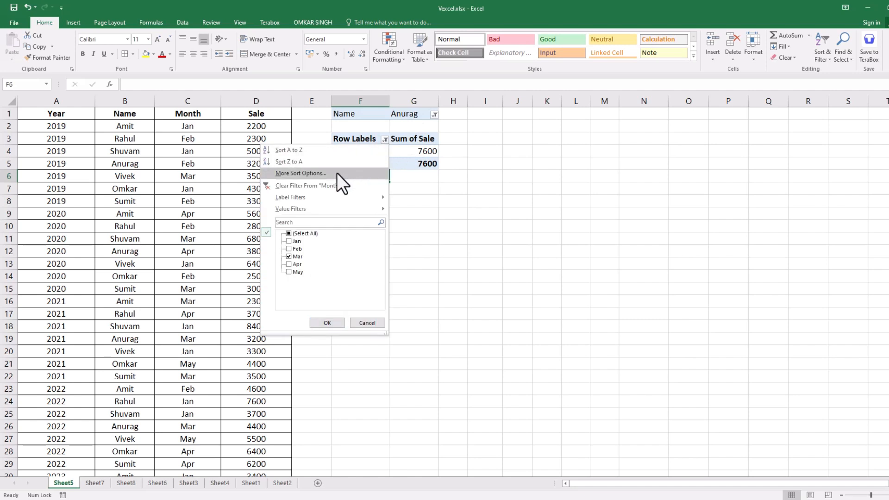
pyautogui.click(326, 323)
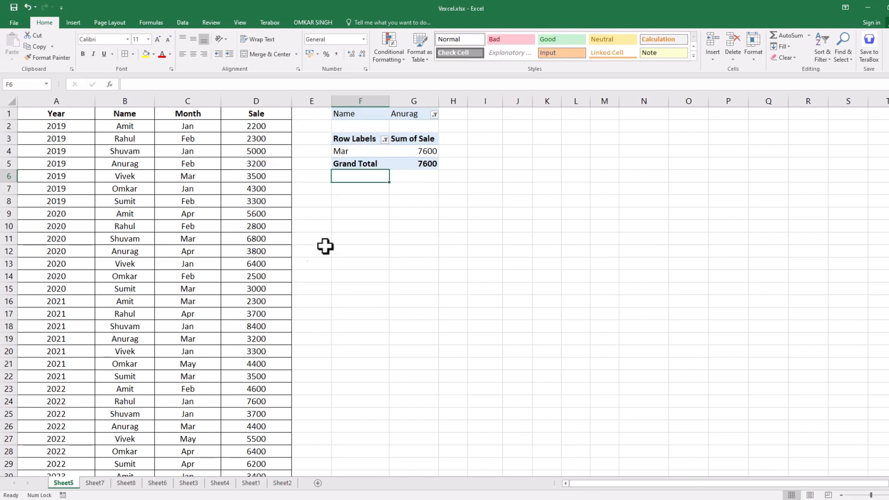
# Step: Allow multiple items in the Name report filter and select the first, second, sixth and seventh names
pyautogui.click(434, 114)
pyautogui.click(328, 222)
pyautogui.click(340, 184)
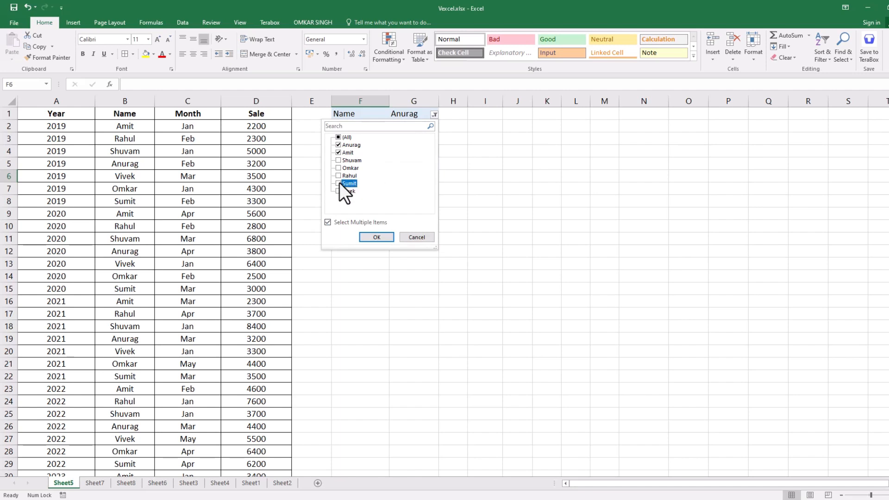
pyautogui.click(375, 239)
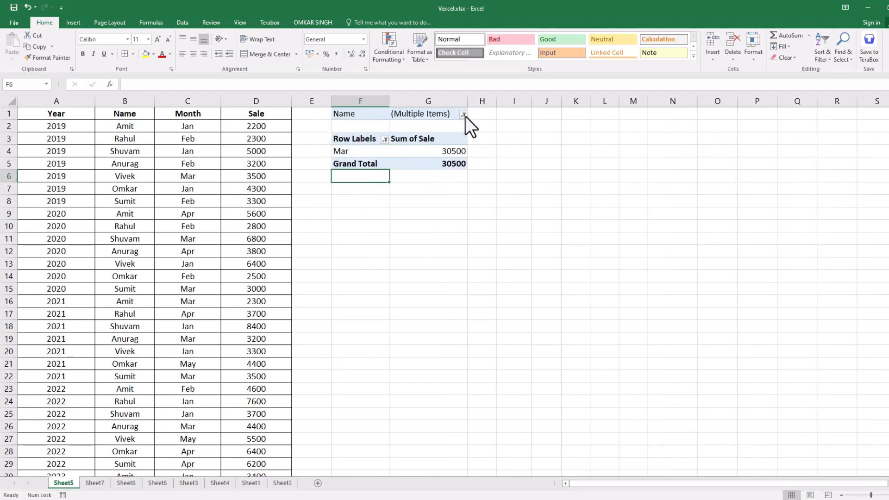
# Step: Reselect all months in the PivotTable's row label filter
pyautogui.click(385, 139)
pyautogui.click(291, 234)
pyautogui.click(329, 323)
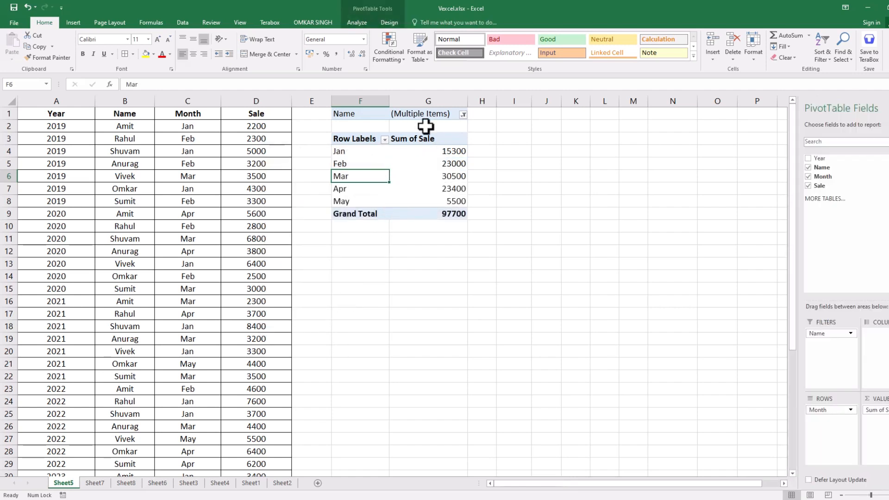
# Step: Limit the Name report filter to only the first person in the list
pyautogui.click(462, 114)
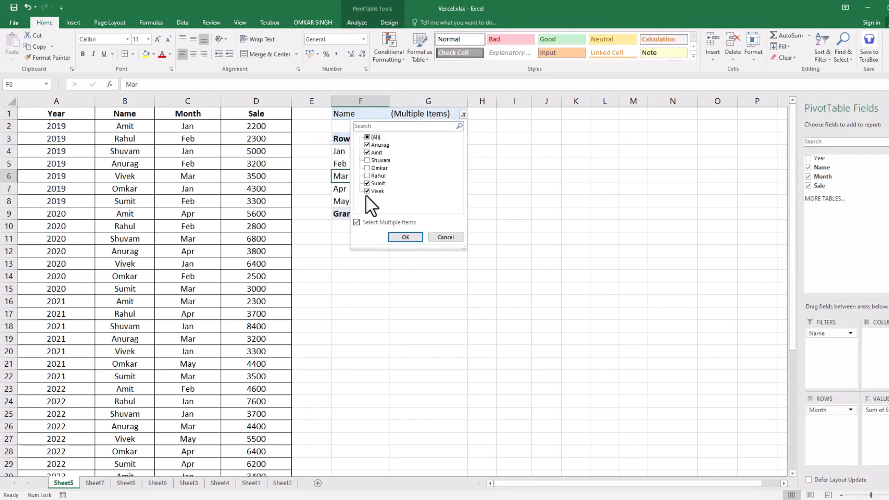
pyautogui.click(403, 238)
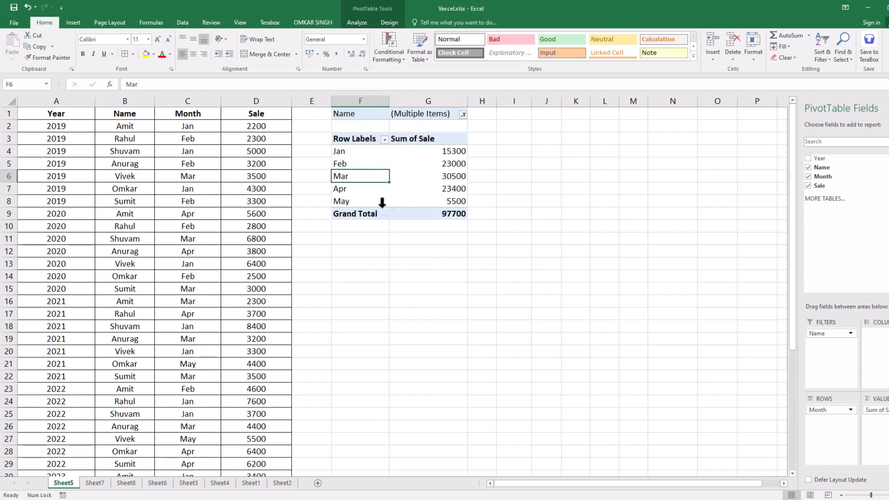
pyautogui.click(463, 114)
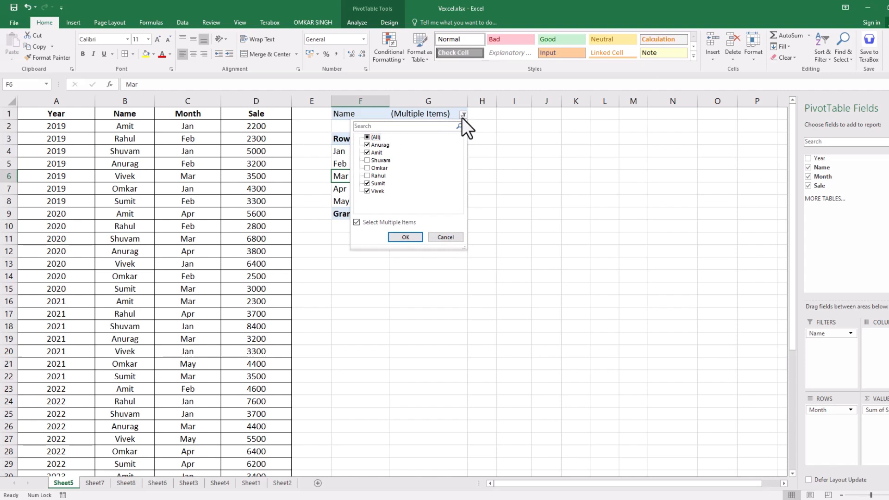
pyautogui.click(367, 138)
pyautogui.click(368, 145)
pyautogui.click(398, 237)
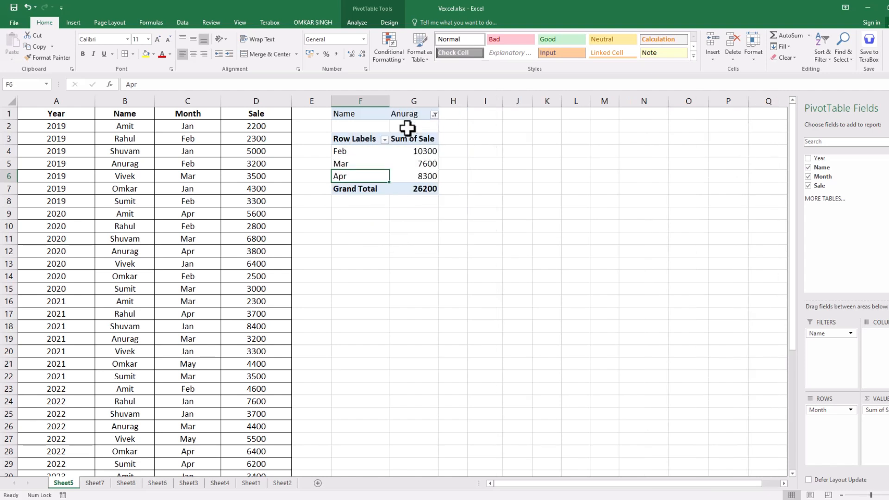
# Step: Limit the Name report filter to only the last person in the list, and reselect all names
pyautogui.click(434, 115)
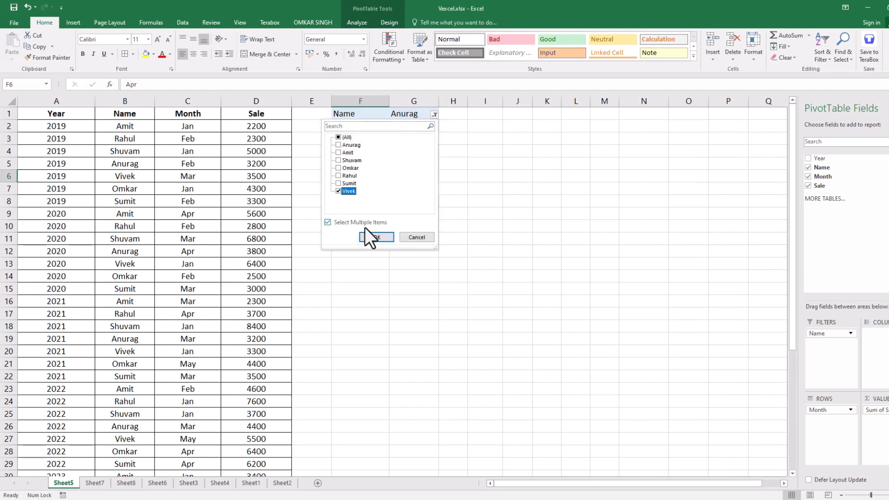
pyautogui.click(383, 239)
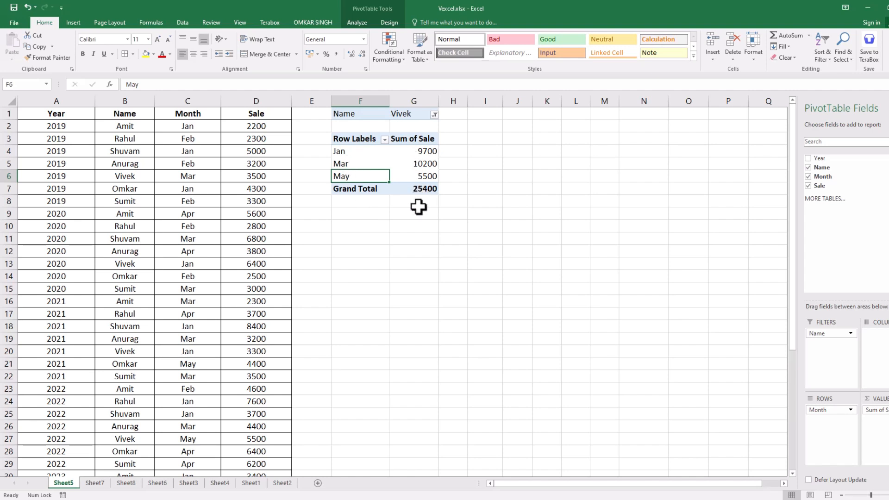
pyautogui.click(435, 115)
pyautogui.click(338, 138)
pyautogui.click(366, 238)
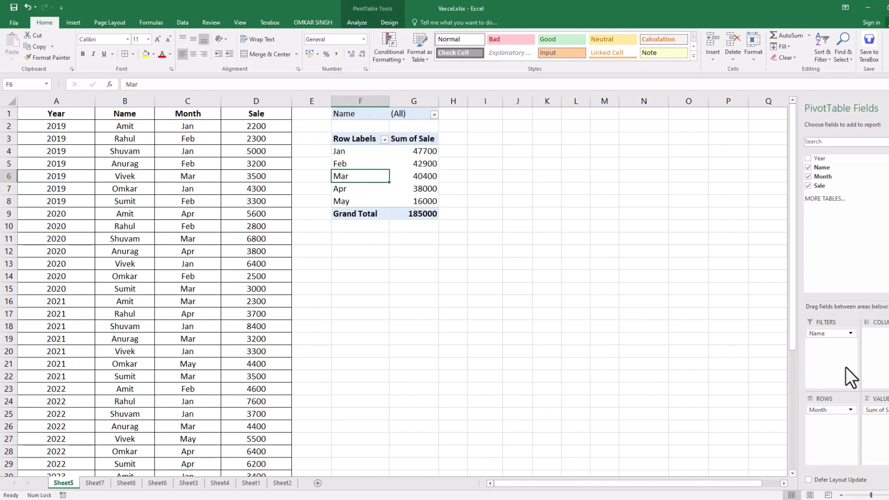
# Step: Add the Year field to the PivotTable and place it as column labels
pyautogui.click(809, 159)
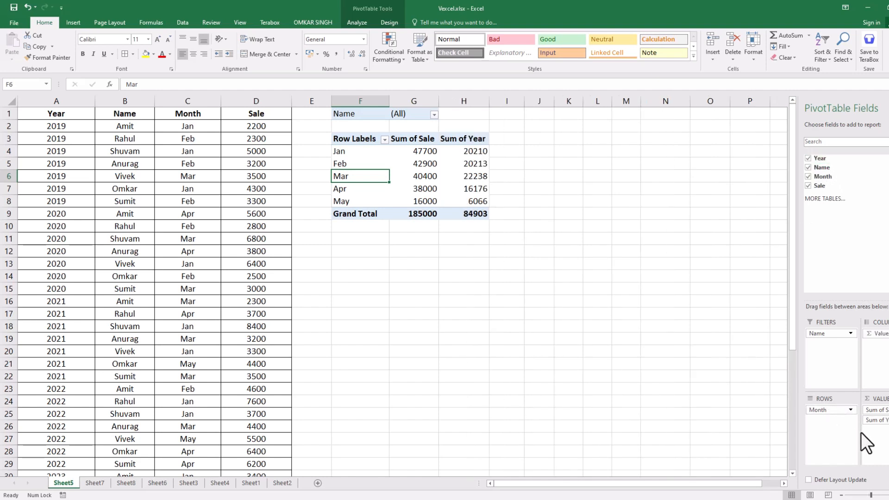
pyautogui.moveTo(880, 420); pyautogui.dragTo(882, 352)
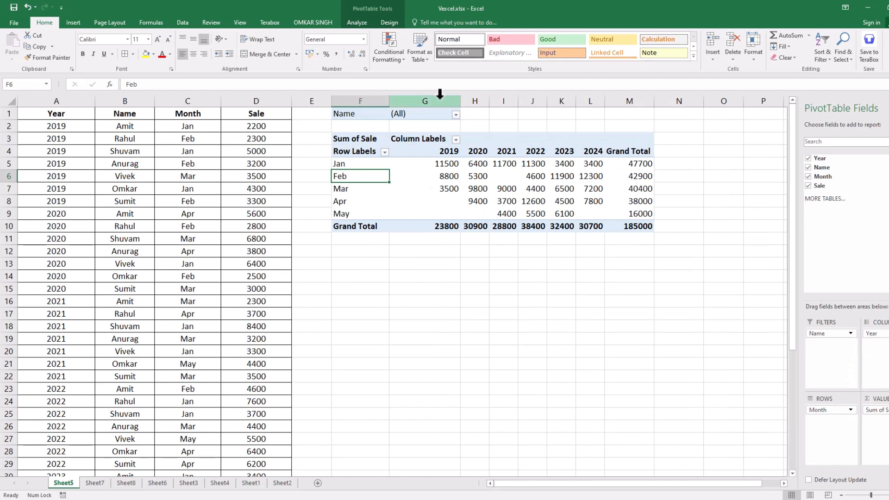
# Step: Examine the PivotTable's year columns, month rows and the sales values for each year and month
pyautogui.click(451, 153)
pyautogui.click(508, 151)
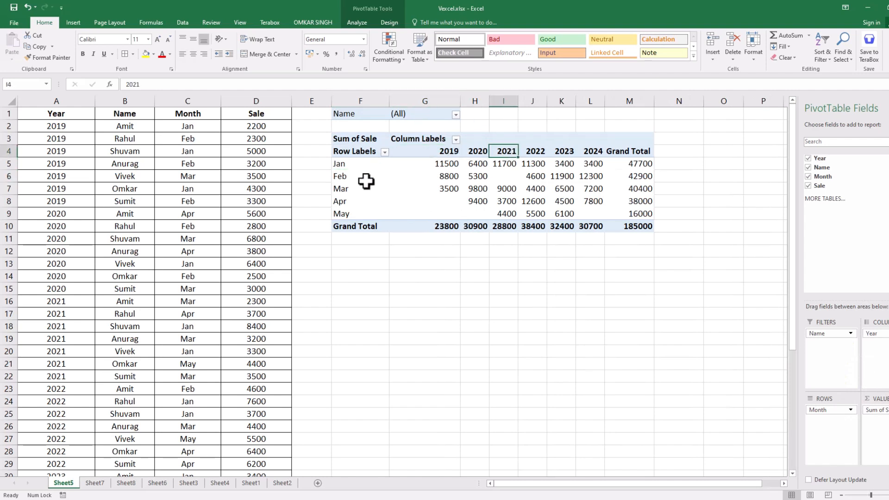
pyautogui.click(341, 164)
pyautogui.click(339, 177)
pyautogui.click(340, 189)
pyautogui.click(340, 202)
pyautogui.click(340, 214)
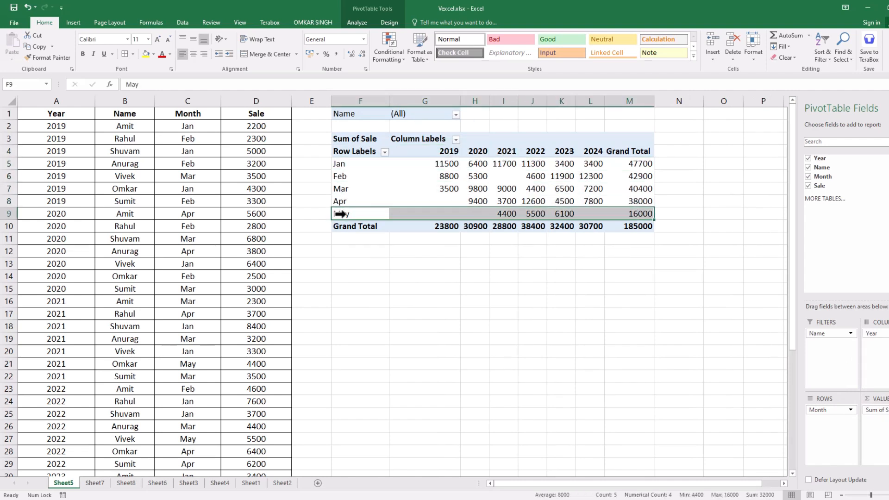
pyautogui.click(449, 152)
pyautogui.click(477, 152)
pyautogui.click(505, 151)
pyautogui.click(558, 146)
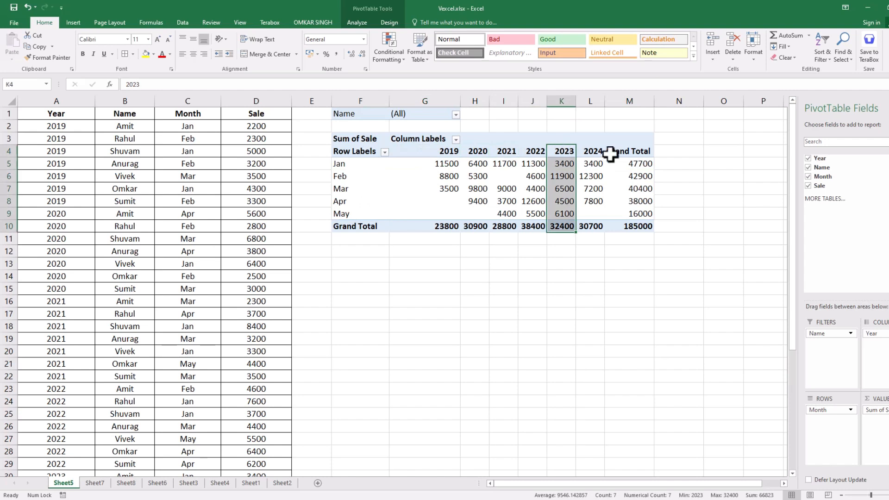
pyautogui.click(626, 184)
pyautogui.moveTo(457, 165); pyautogui.dragTo(457, 214)
pyautogui.moveTo(503, 176); pyautogui.dragTo(492, 214)
pyautogui.moveTo(528, 165); pyautogui.dragTo(536, 211)
pyautogui.moveTo(565, 166); pyautogui.dragTo(567, 214)
pyautogui.moveTo(591, 168); pyautogui.dragTo(593, 213)
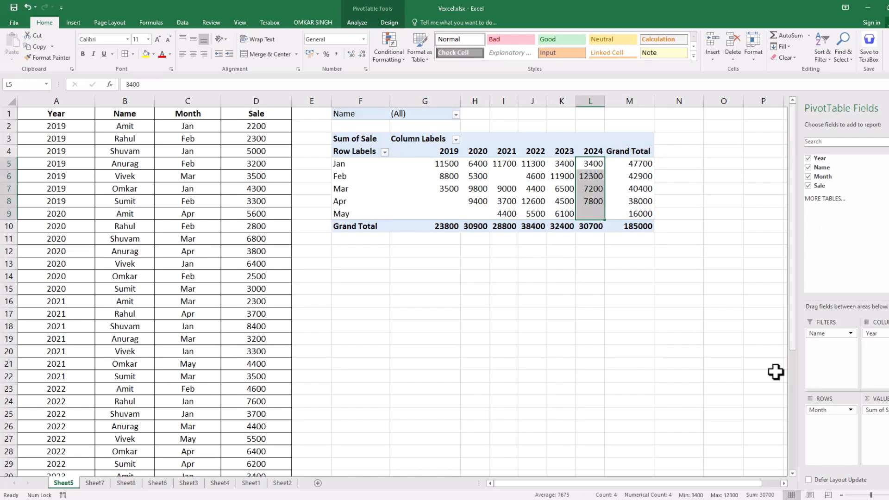
pyautogui.moveTo(820, 413)
pyautogui.mouseDown()
pyautogui.moveTo(869, 440)
pyautogui.moveTo(883, 437)
pyautogui.moveTo(875, 424)
pyautogui.moveTo(885, 365)
pyautogui.moveTo(827, 350)
pyautogui.moveTo(826, 410)
pyautogui.mouseUp()
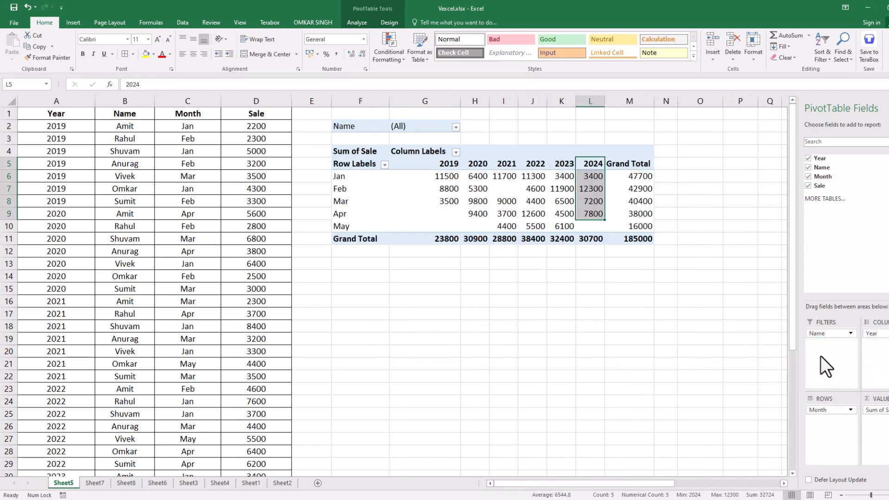
pyautogui.moveTo(830, 358); pyautogui.dragTo(830, 358)
# Step: Try to delete the PivotTable by clearing the cell range F2:N14 around it
pyautogui.click(353, 154)
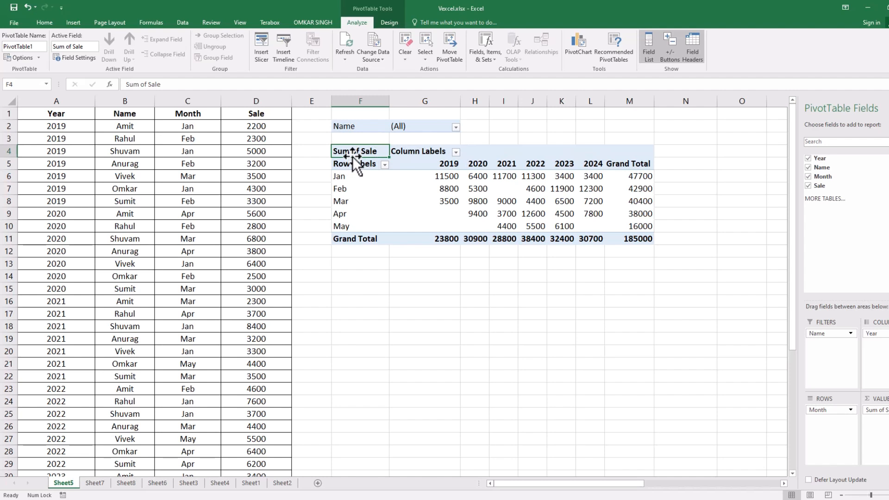
pyautogui.click(353, 163)
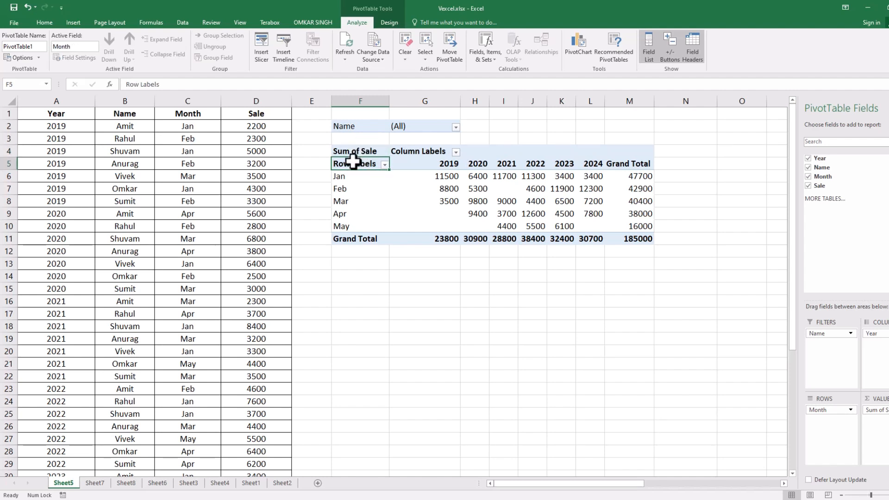
pyautogui.moveTo(351, 126); pyautogui.dragTo(704, 280)
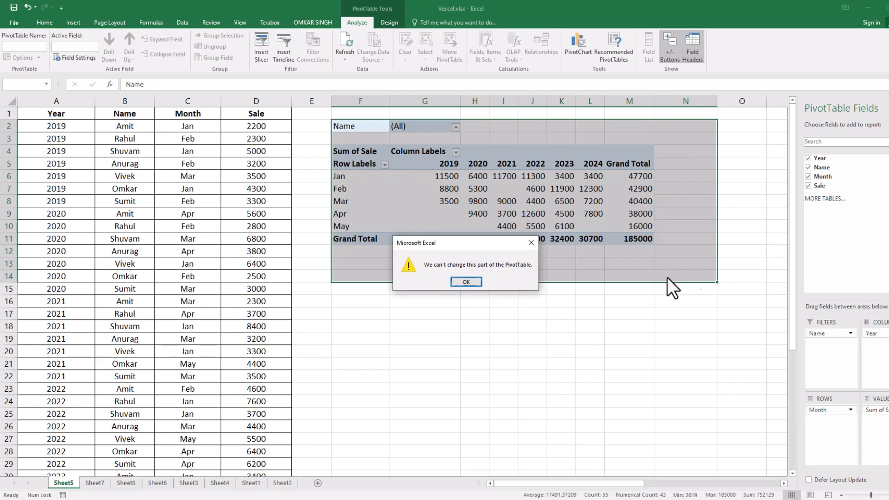
pyautogui.click(528, 243)
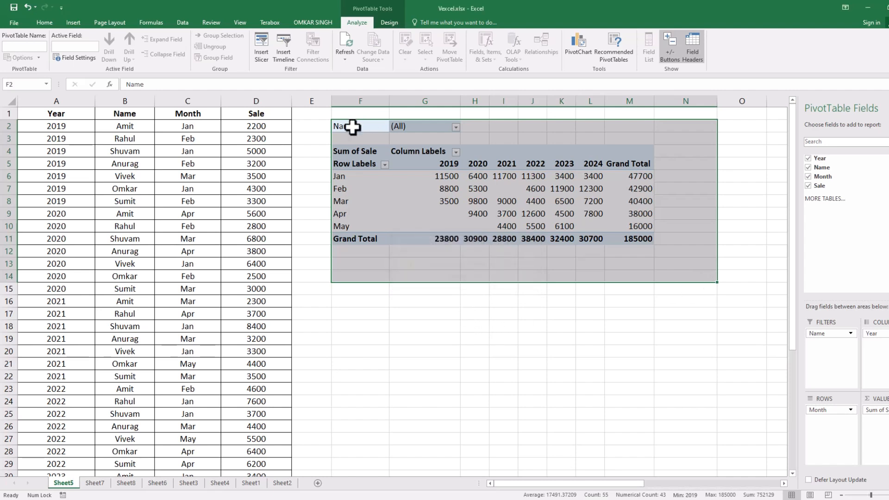
# Step: Select the entire PivotTable with its report filter and delete it from Sheet5
pyautogui.click(358, 162)
pyautogui.click(358, 152)
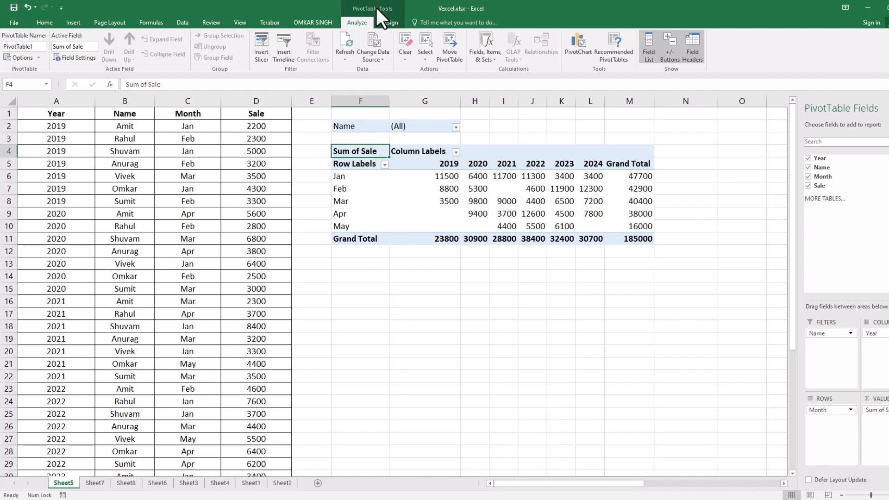
pyautogui.click(427, 59)
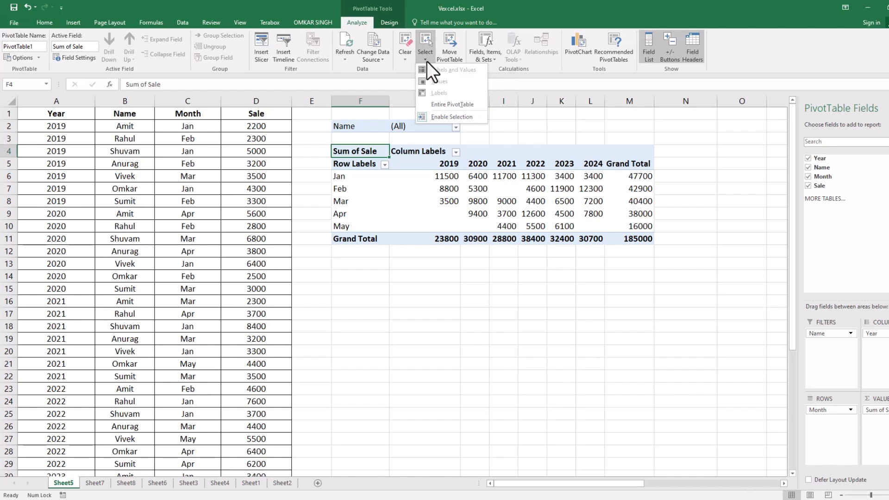
pyautogui.click(458, 104)
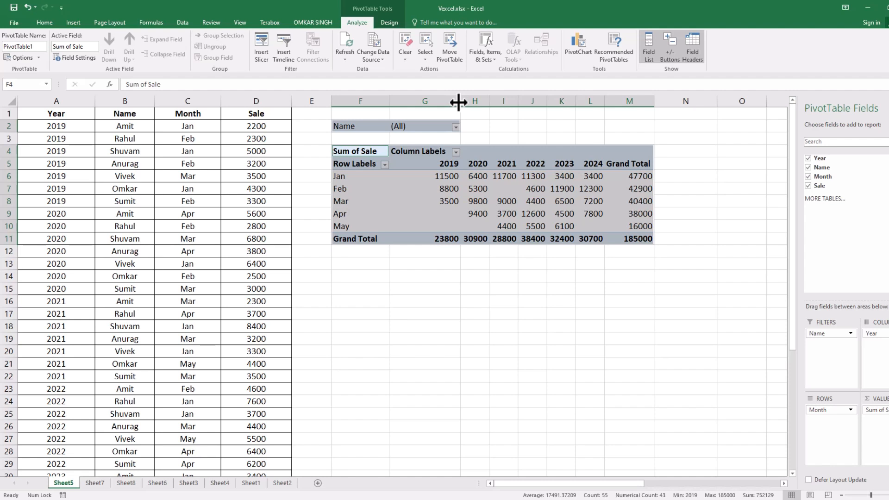
pyautogui.press('Delete')
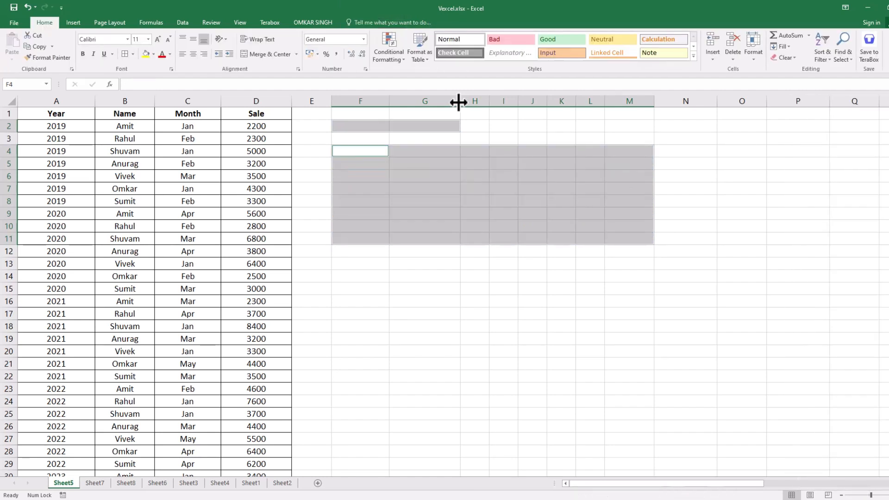
pyautogui.click(430, 260)
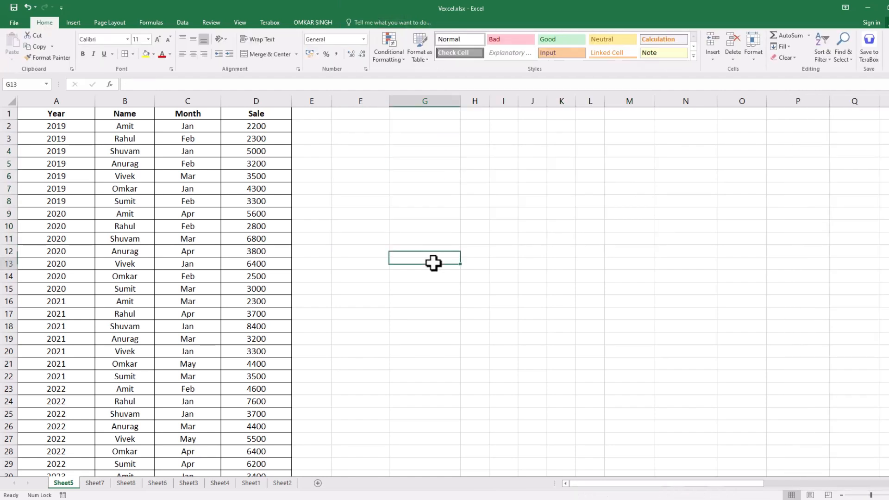
pyautogui.click(354, 135)
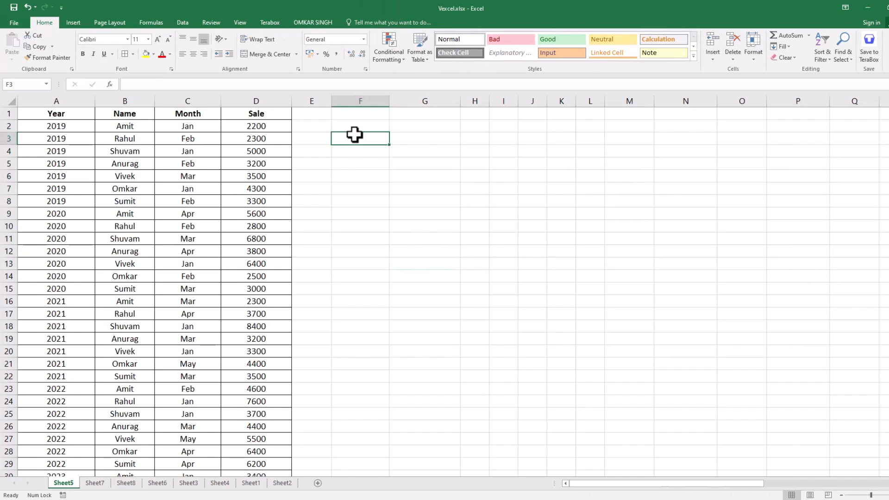